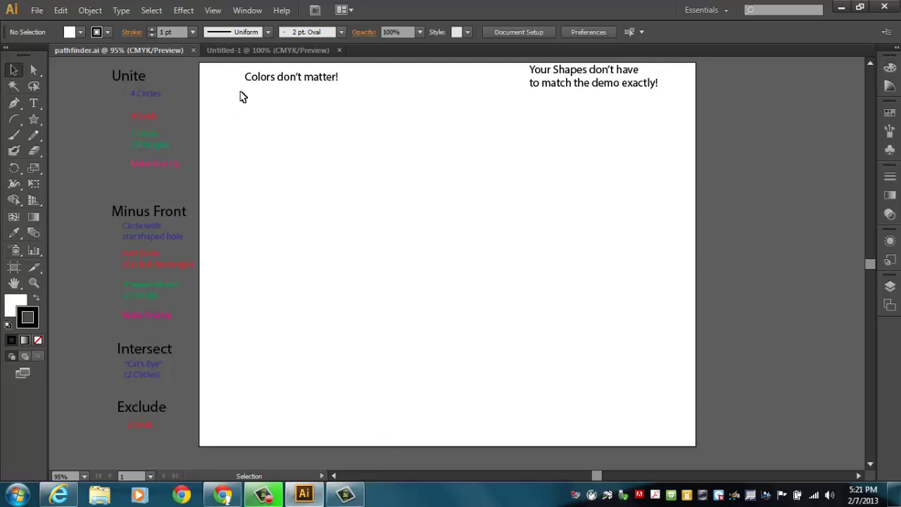
Look over the finished example shapes in the Untitled-1 document, and close the pathfinder.ai worksheet.
click(254, 52)
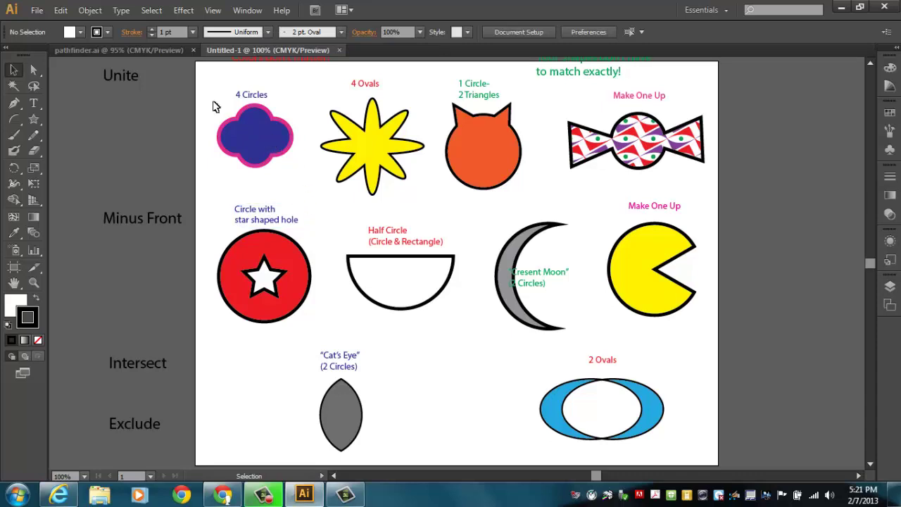
click(145, 50)
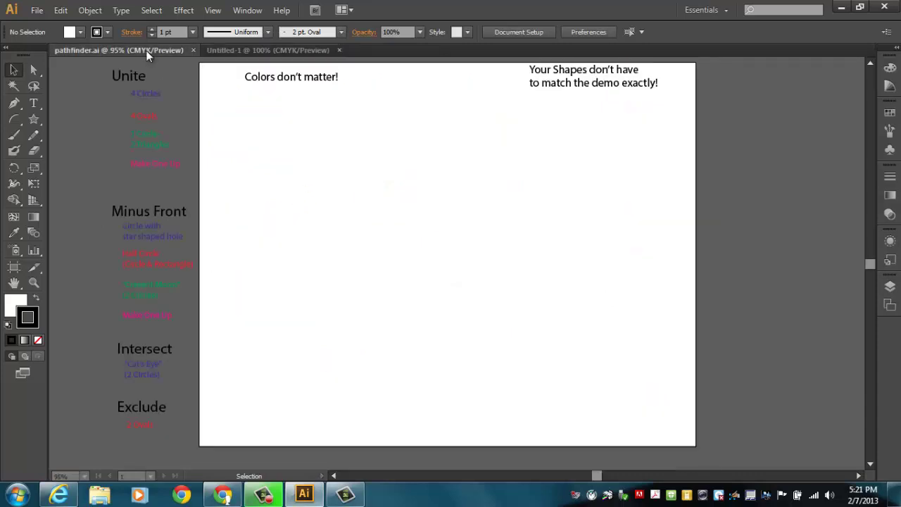
click(193, 50)
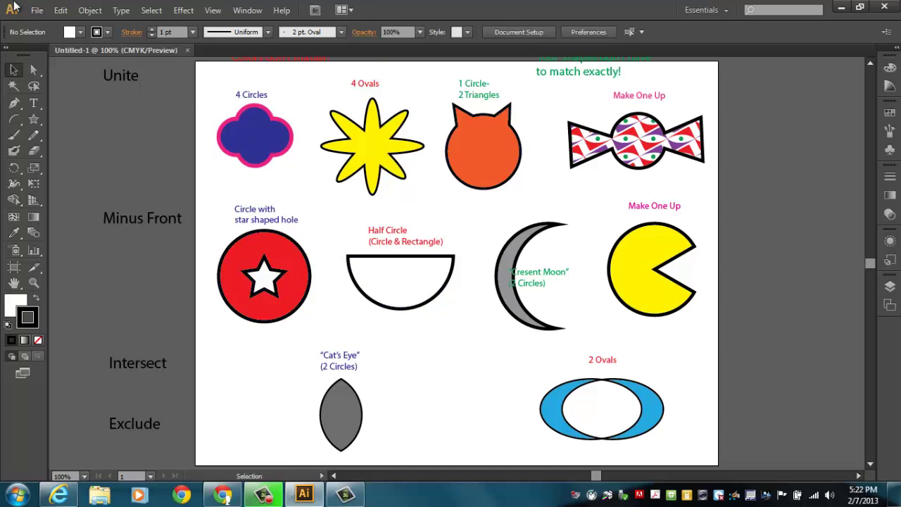
Open the pathfinder file from the Courses (L:) drive's class folder, under Assignments, 005_Illustrator, session 003_pathfinder.
click(36, 11)
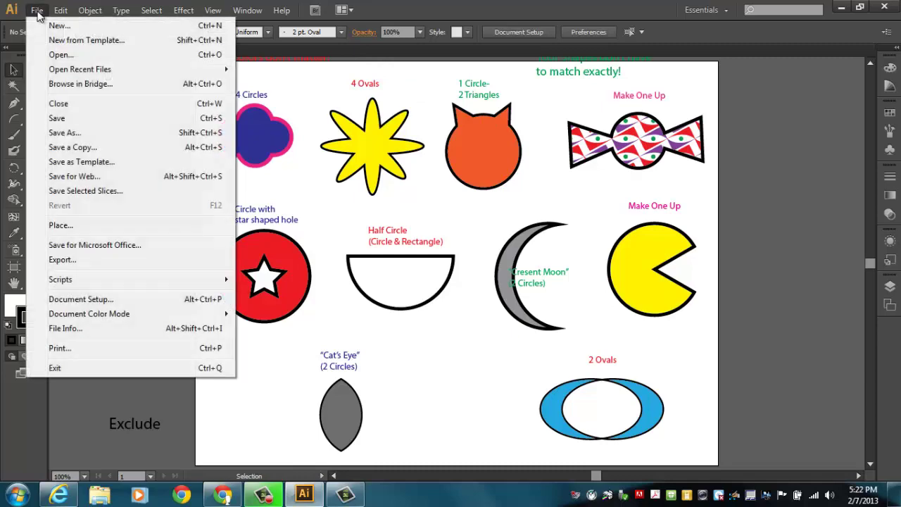
click(68, 57)
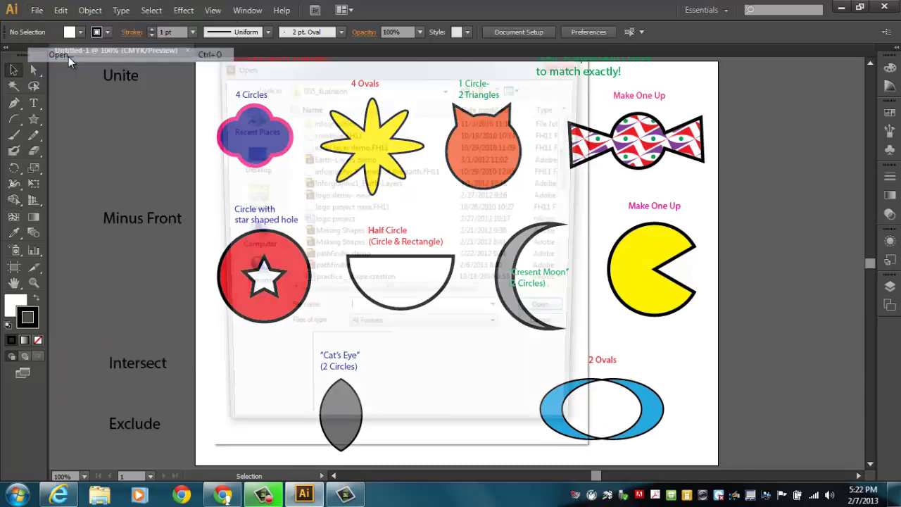
click(270, 254)
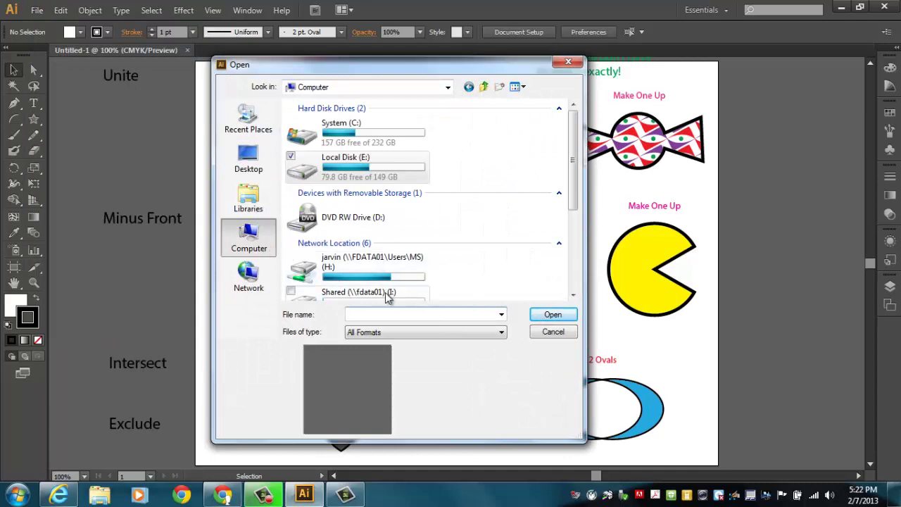
drag(573, 193, 564, 251)
double_click(359, 211)
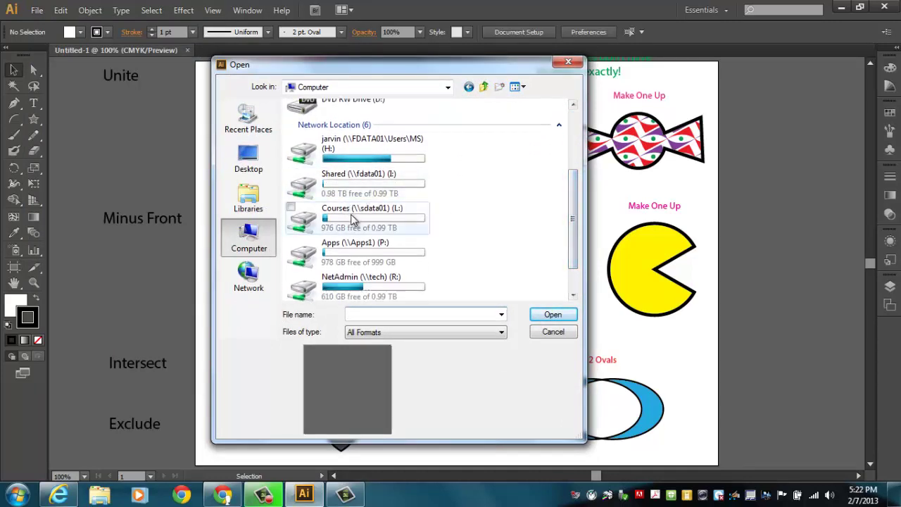
double_click(336, 187)
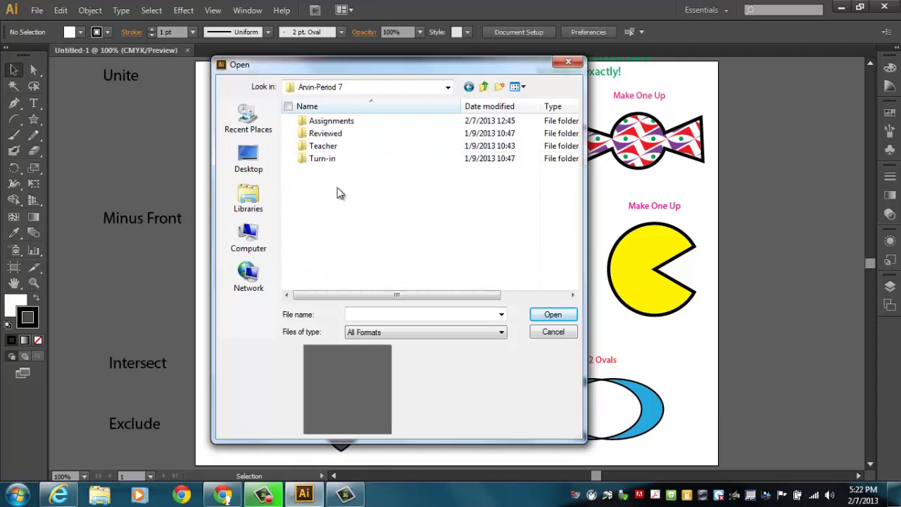
double_click(342, 123)
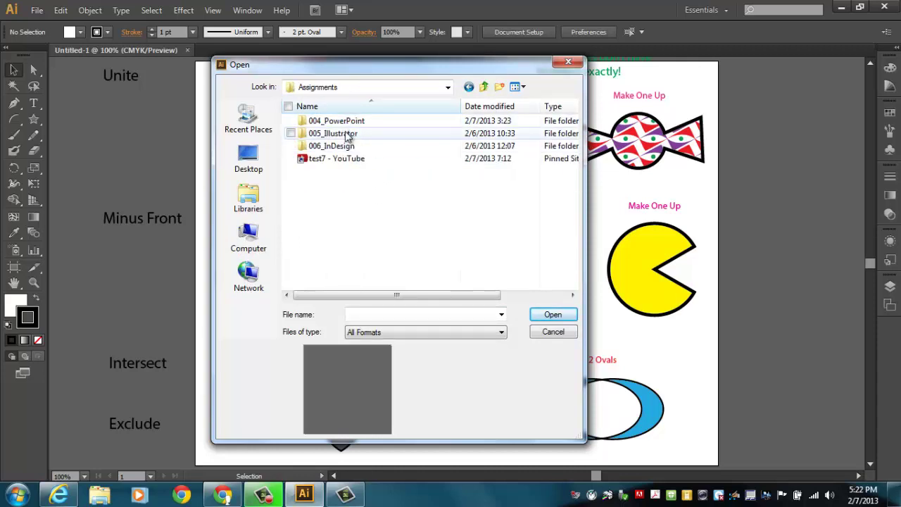
double_click(346, 134)
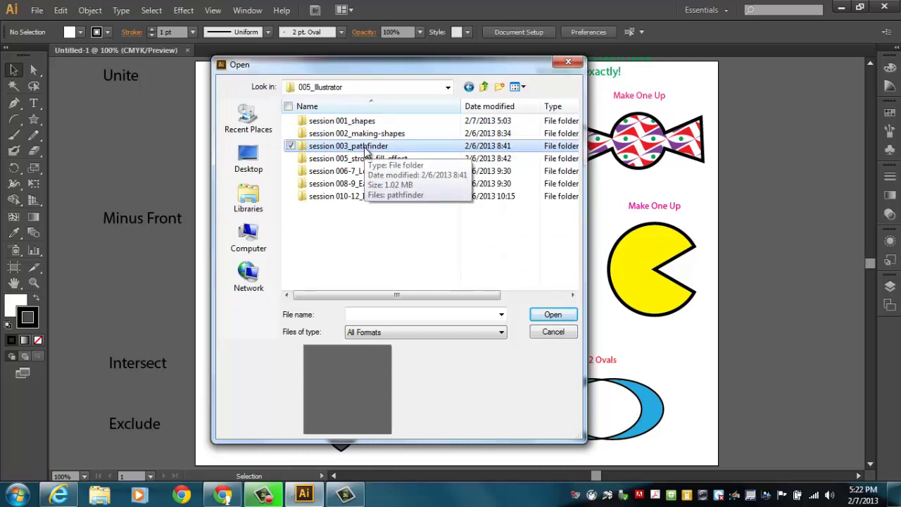
double_click(366, 148)
click(318, 123)
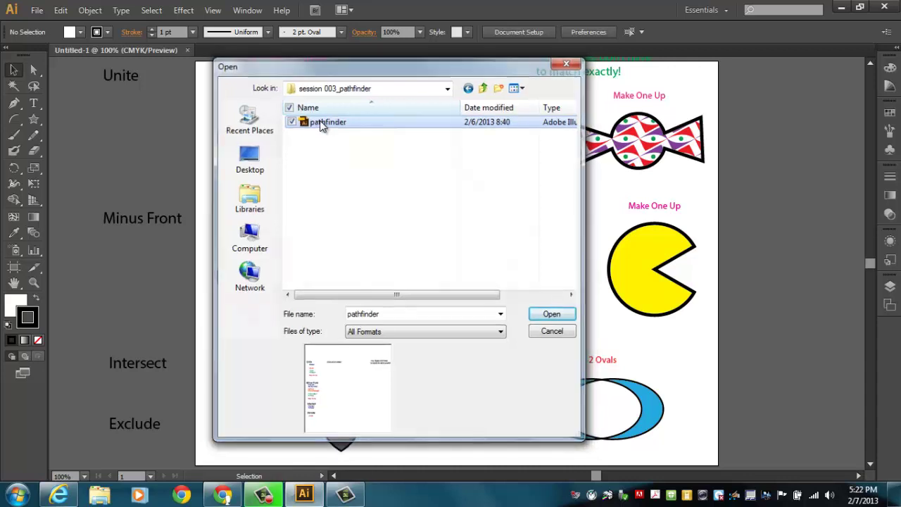
double_click(321, 122)
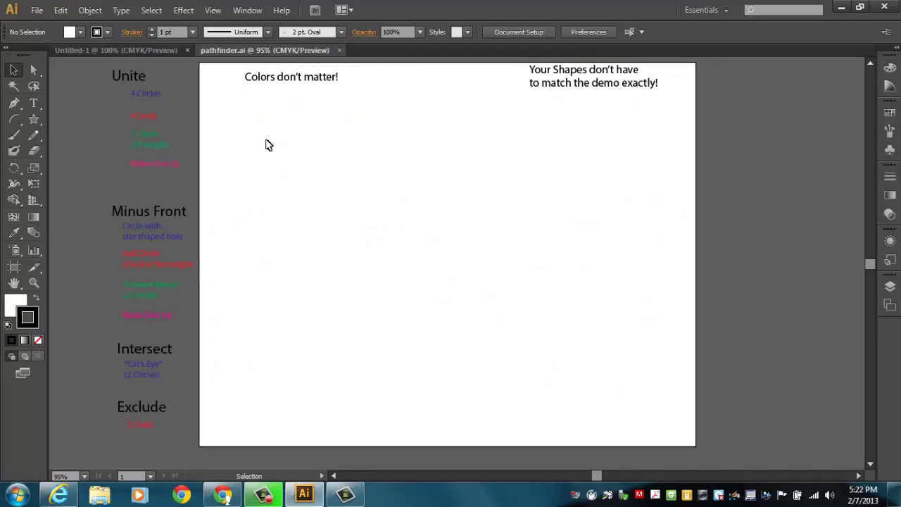
Show the Pathfinder panel and place it over the middle of the artboard.
click(249, 10)
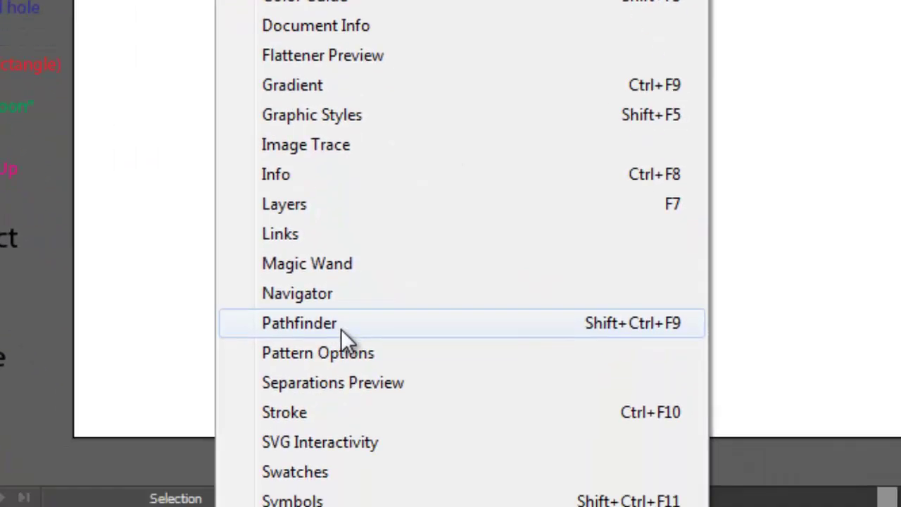
click(340, 325)
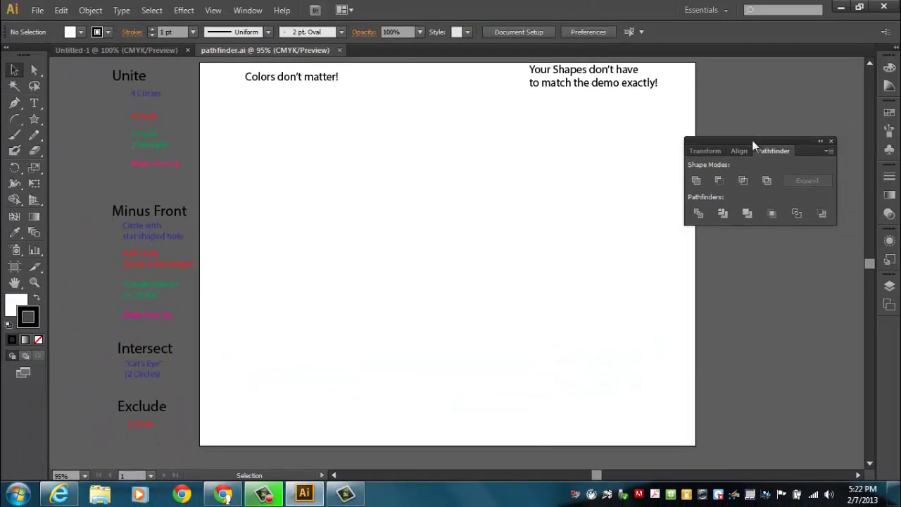
drag(751, 141, 466, 170)
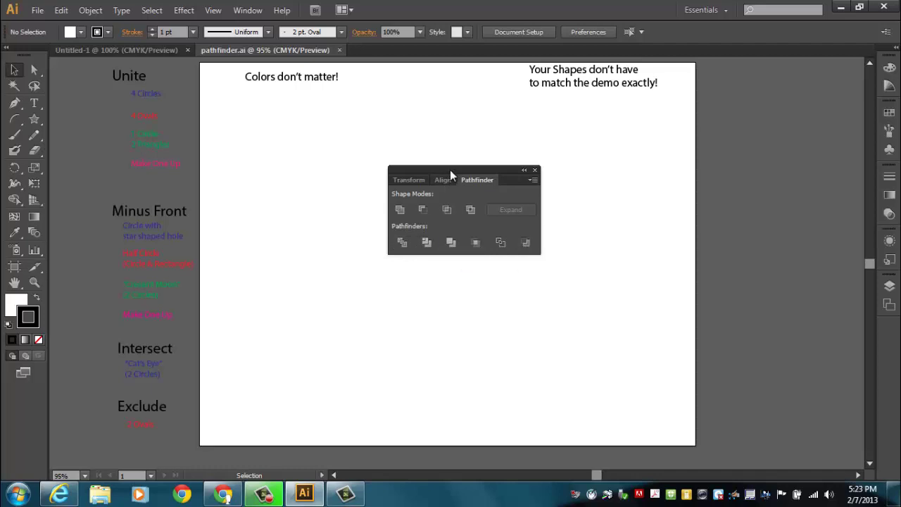
drag(449, 169, 455, 169)
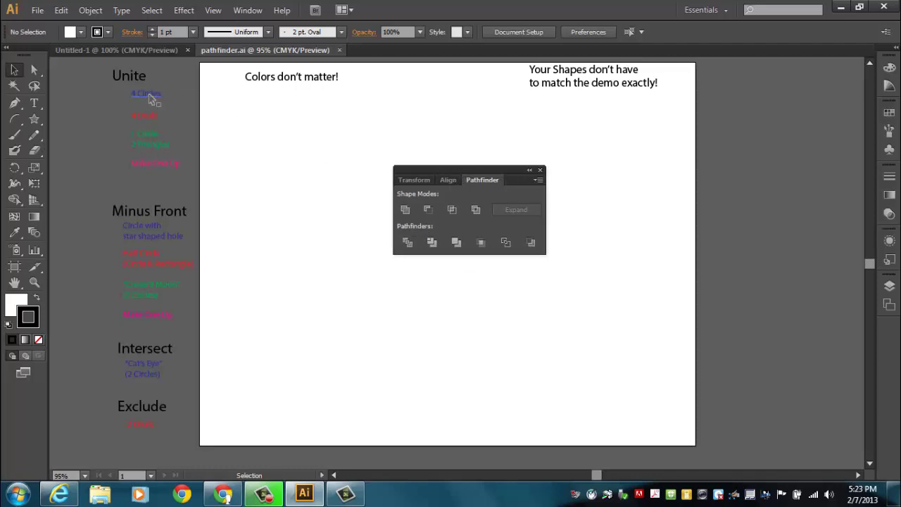
Move the "4 Circles" label onto the artboard's upper-left area and draw a small blue circle beside it.
drag(149, 98, 228, 117)
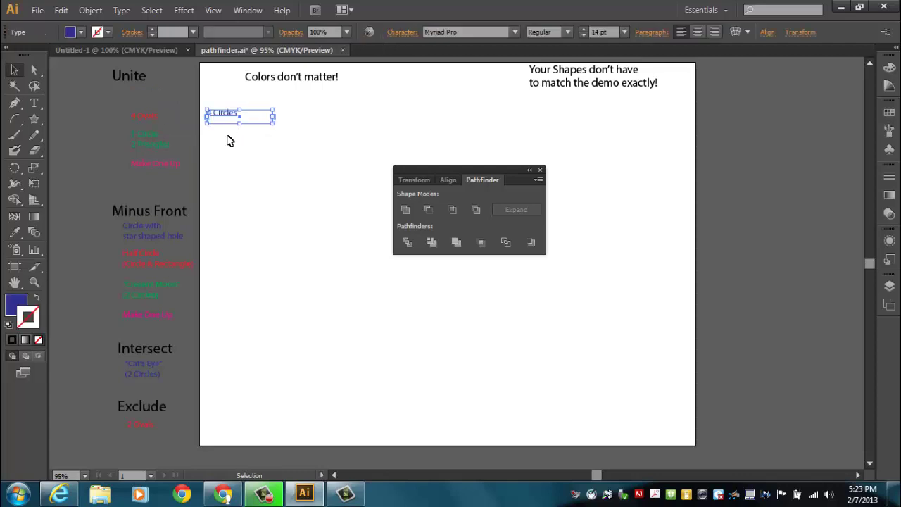
click(222, 149)
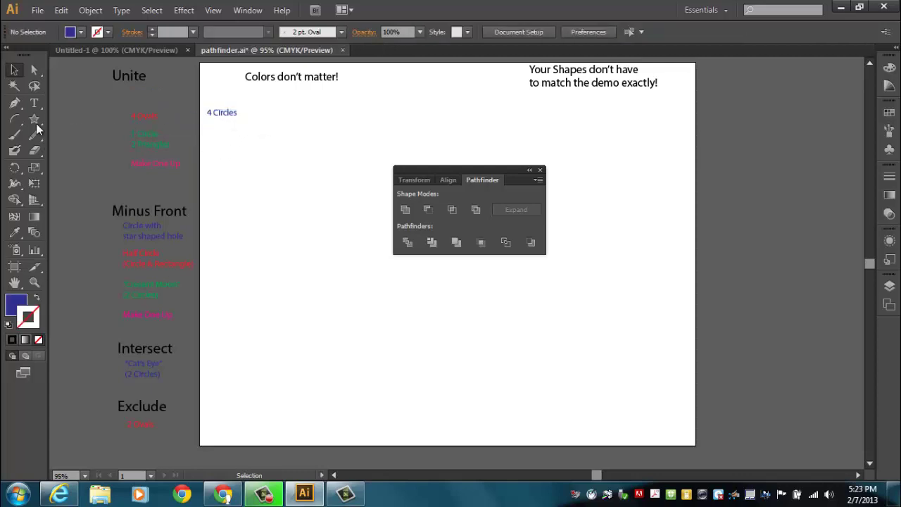
drag(34, 121, 79, 148)
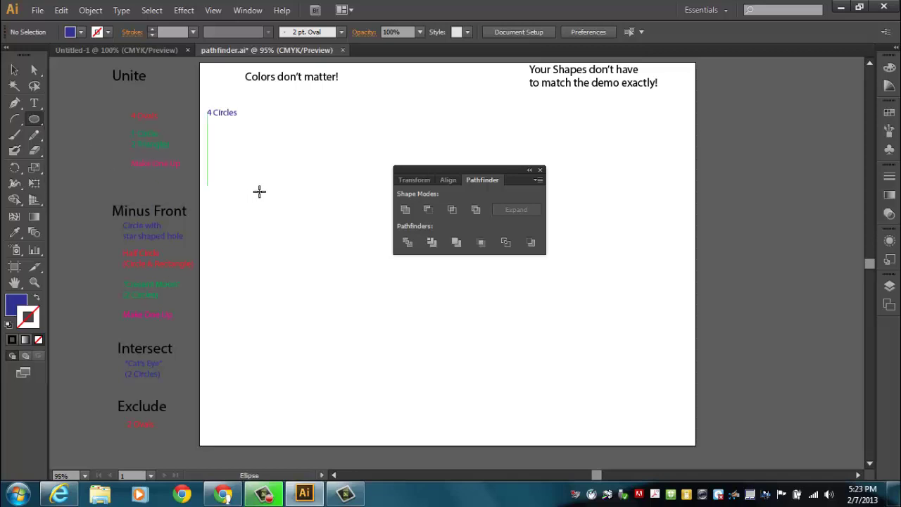
drag(279, 113, 308, 151)
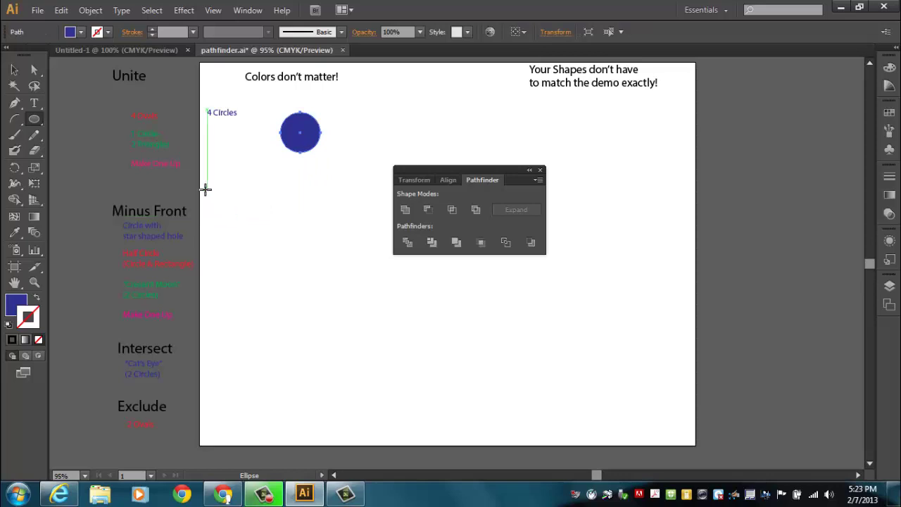
Duplicate the blue circle three times and arrange the four circles in an overlapping clover shape.
key(v)
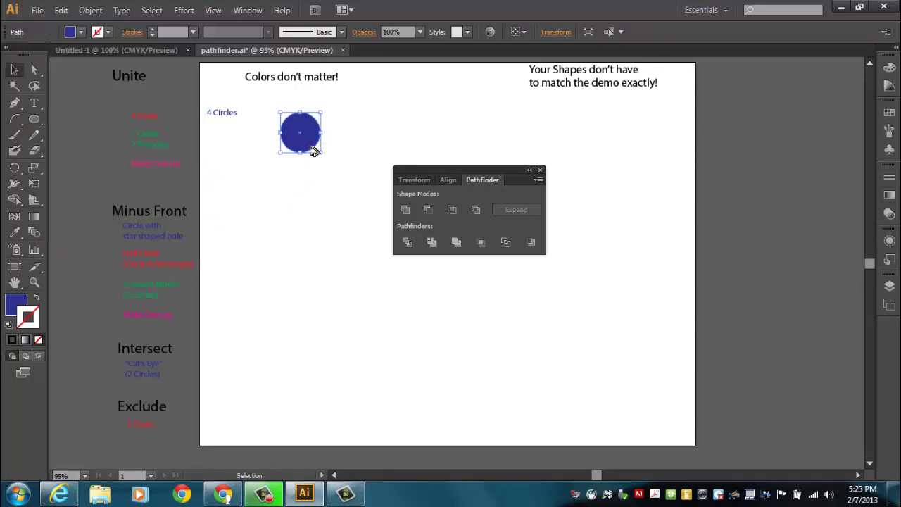
drag(311, 147, 291, 185)
click(296, 231)
click(311, 218)
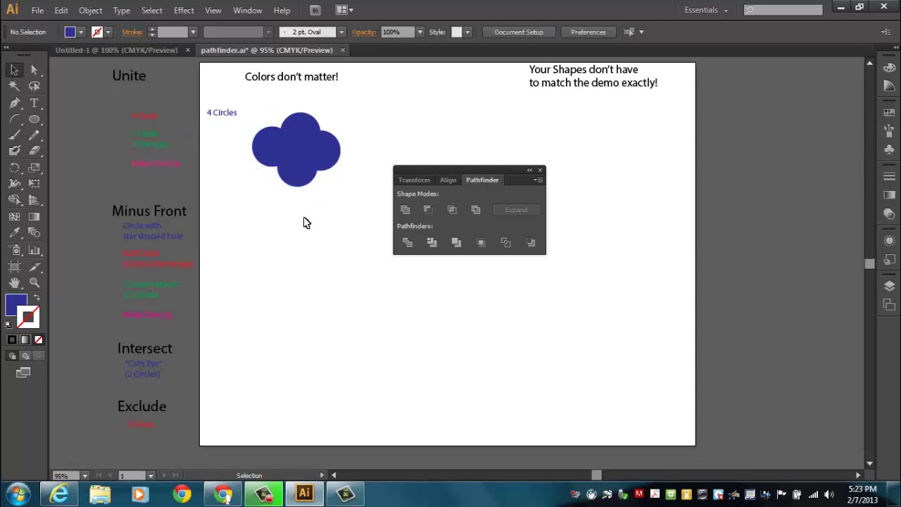
drag(338, 150, 341, 148)
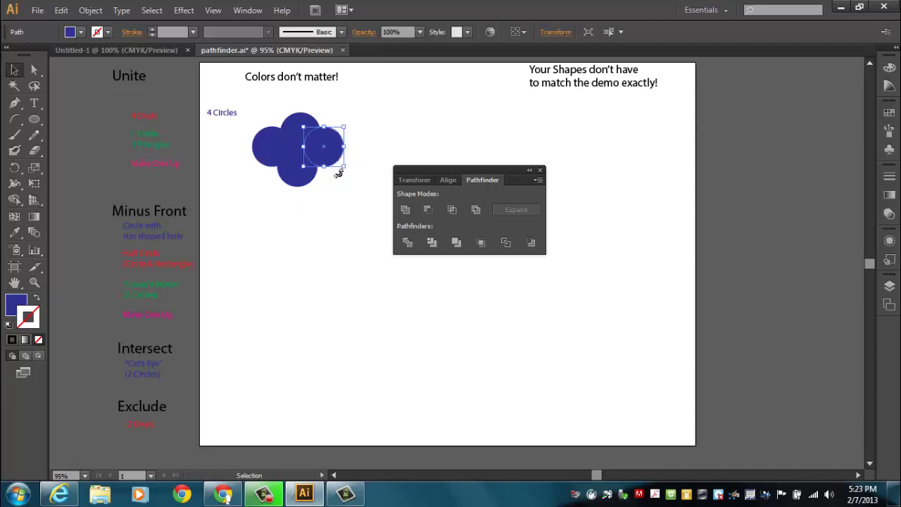
click(300, 219)
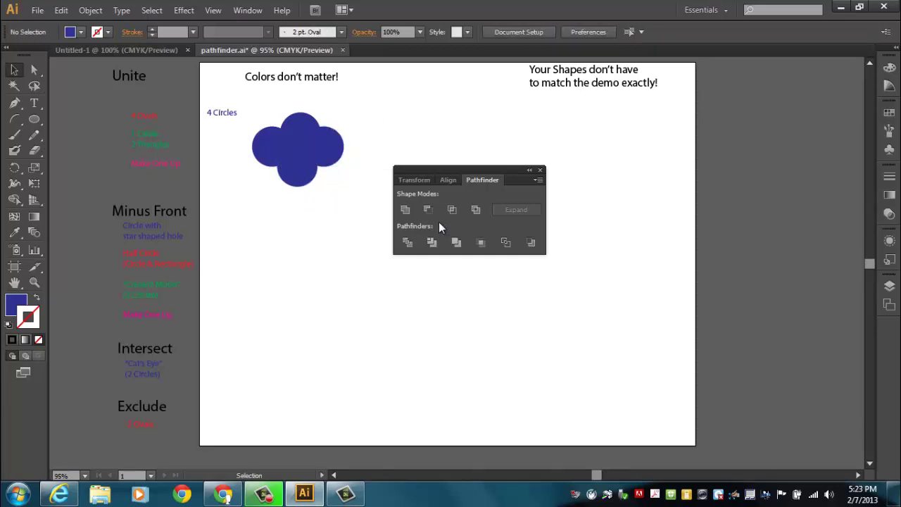
Move the Pathfinder panel farther from the circles and shift the "Unite" heading closer to the artboard.
drag(419, 172, 442, 148)
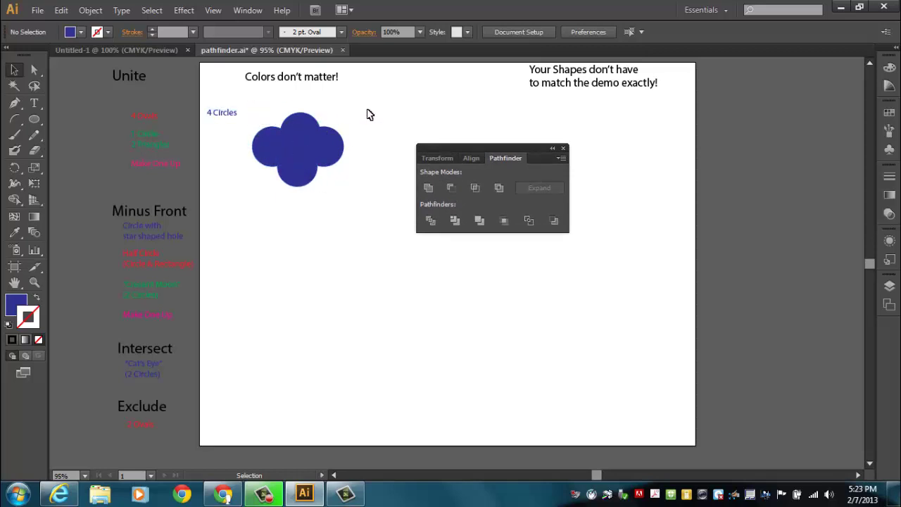
drag(365, 106, 275, 201)
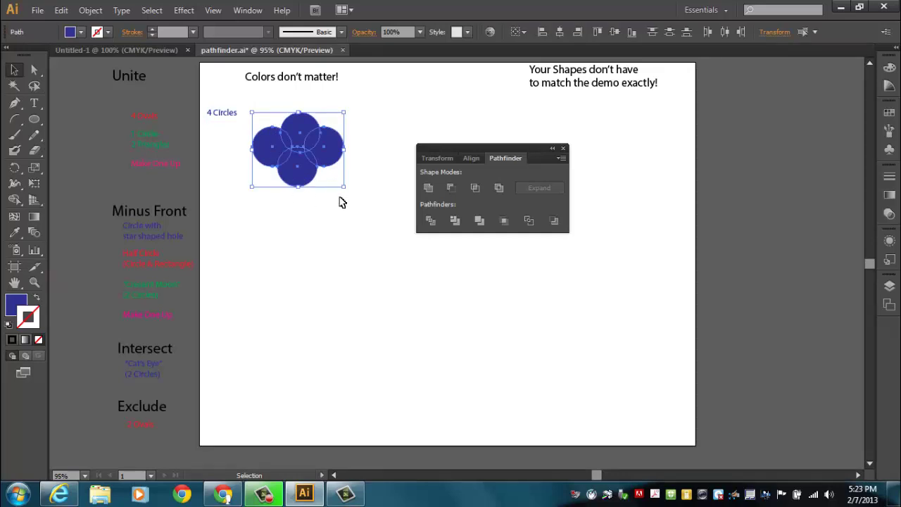
drag(129, 82, 156, 96)
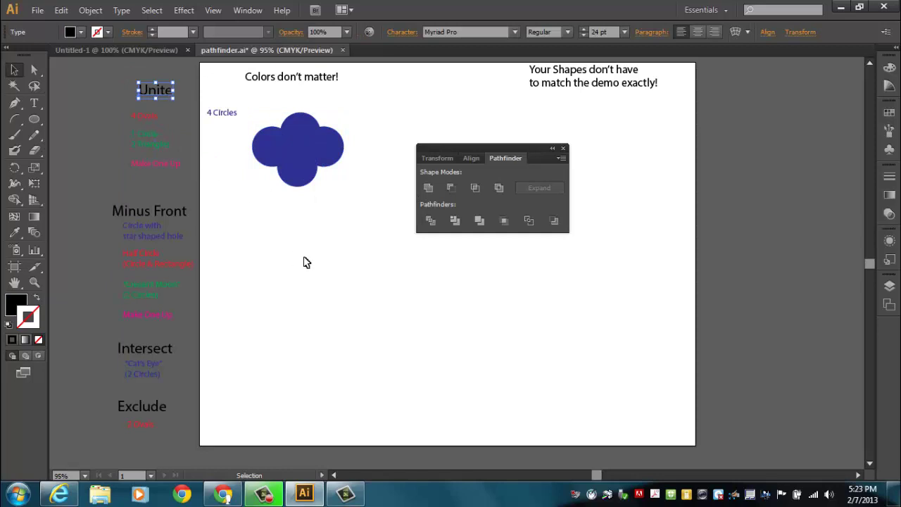
Try Unite with only the "Unite" heading selected, and try selecting the circles together with their label.
click(427, 188)
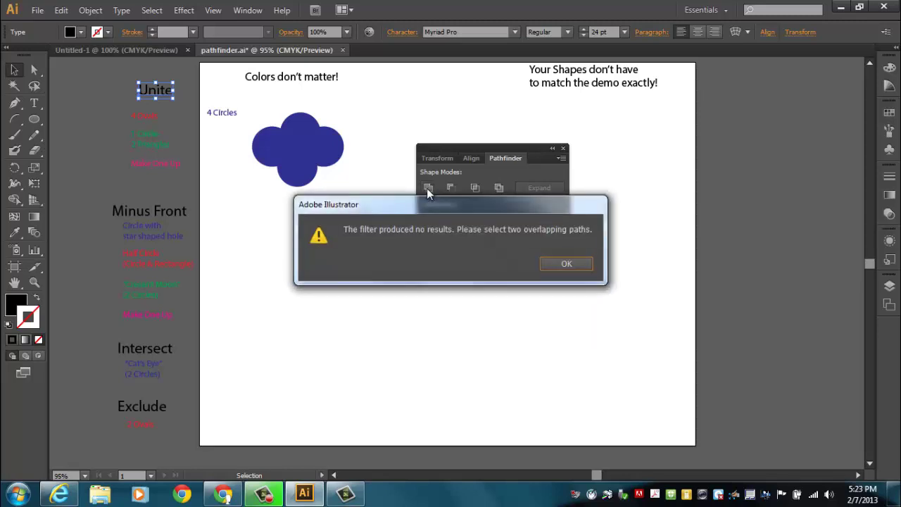
click(567, 263)
drag(366, 111, 236, 212)
click(296, 229)
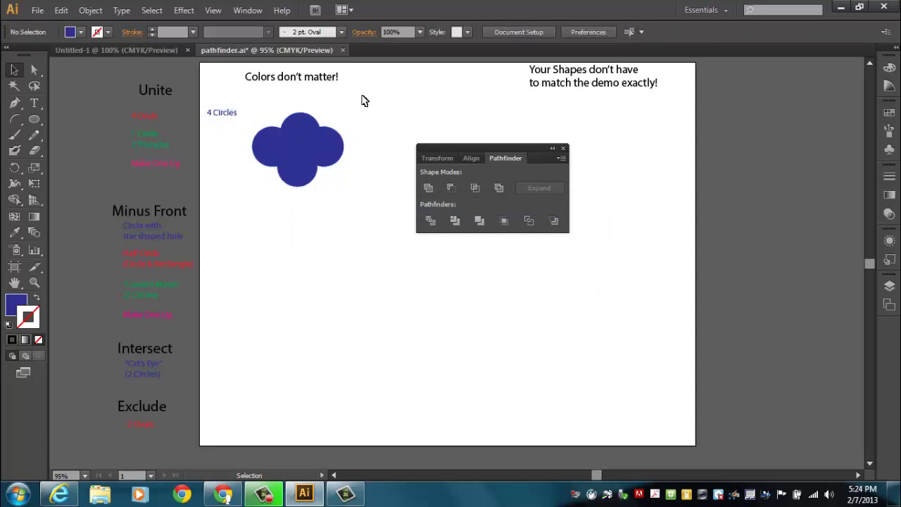
drag(364, 94, 266, 194)
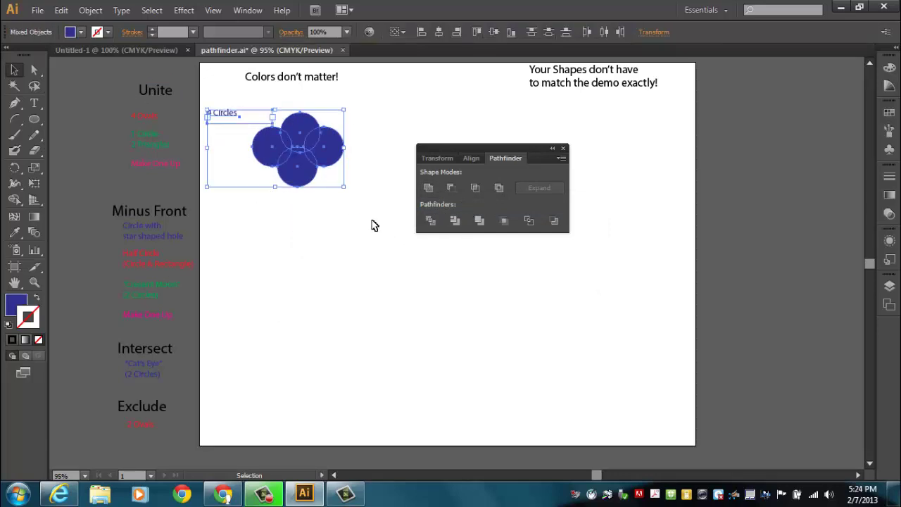
click(304, 251)
Unite the four overlapping circles, leaving out their label, and move the merged shape slightly up and left.
drag(303, 252, 345, 115)
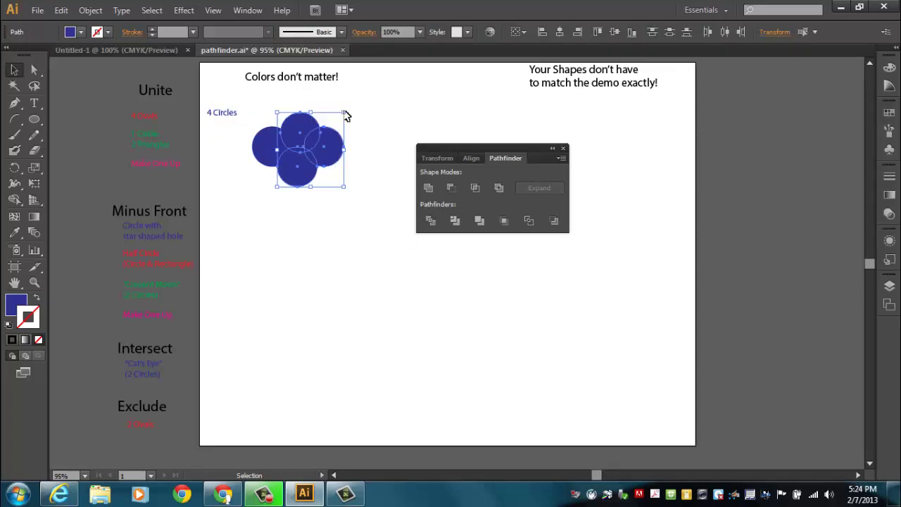
drag(280, 111, 359, 217)
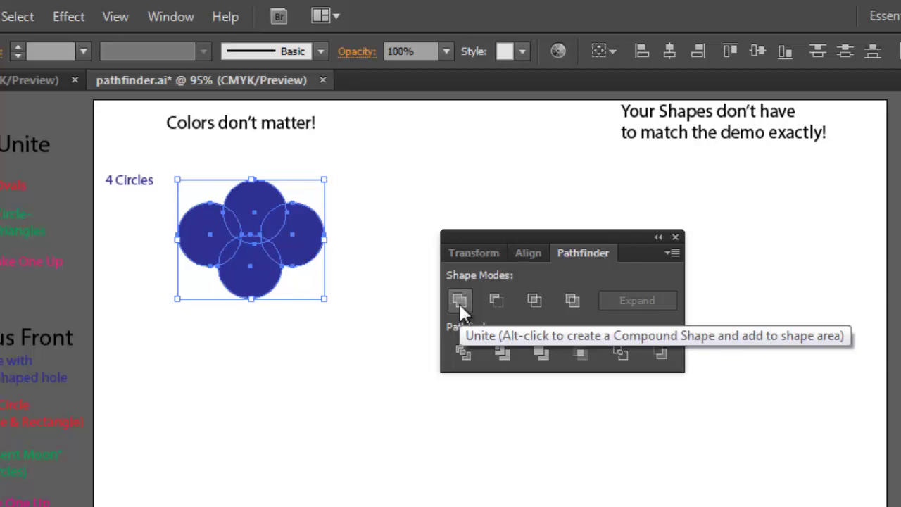
click(459, 302)
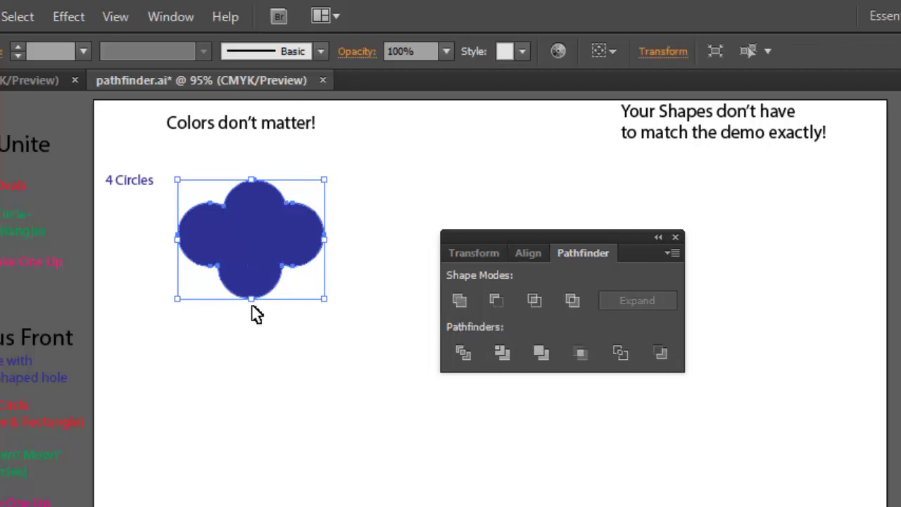
click(270, 356)
drag(258, 284, 251, 261)
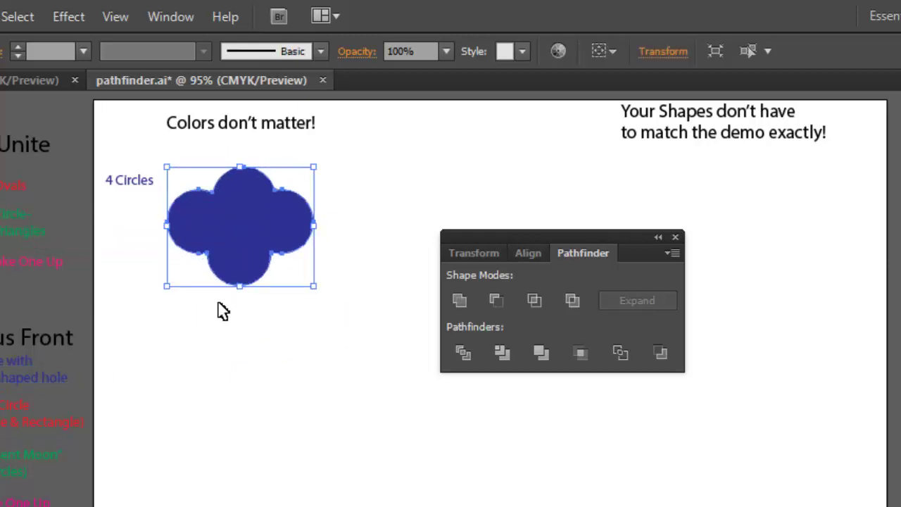
Change the united four-circle shape's fill to golden orange (RGB 232, 170, 16).
double_click(1, 450)
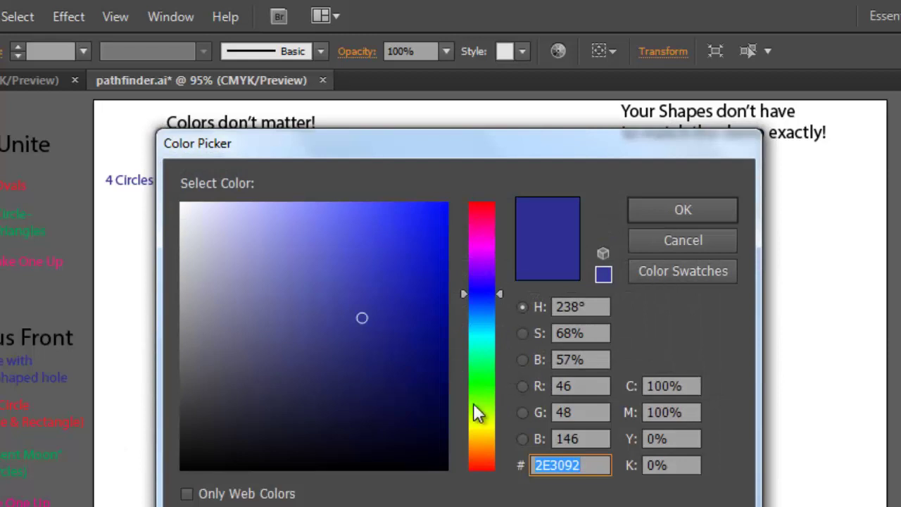
click(474, 435)
drag(415, 317, 430, 225)
click(637, 209)
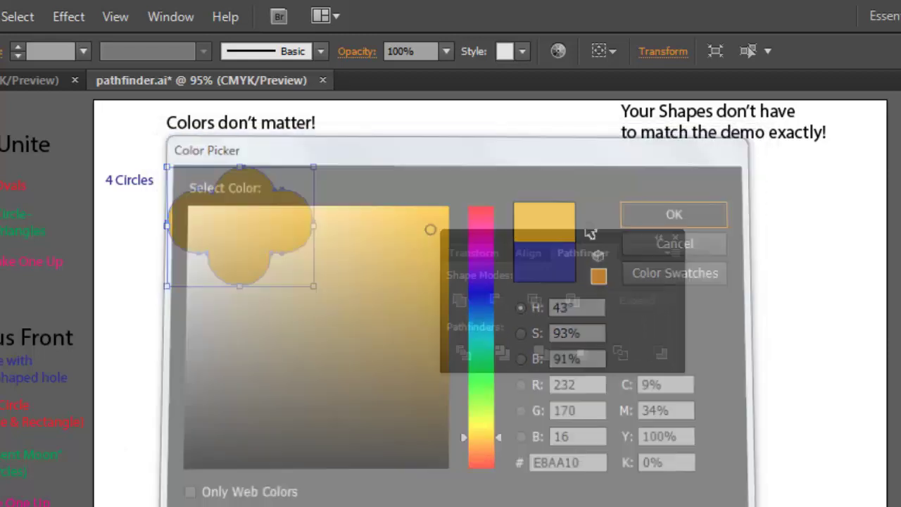
Give the four-circle shape a 7 pt black outline and move it slightly up, closer to its label.
click(15, 53)
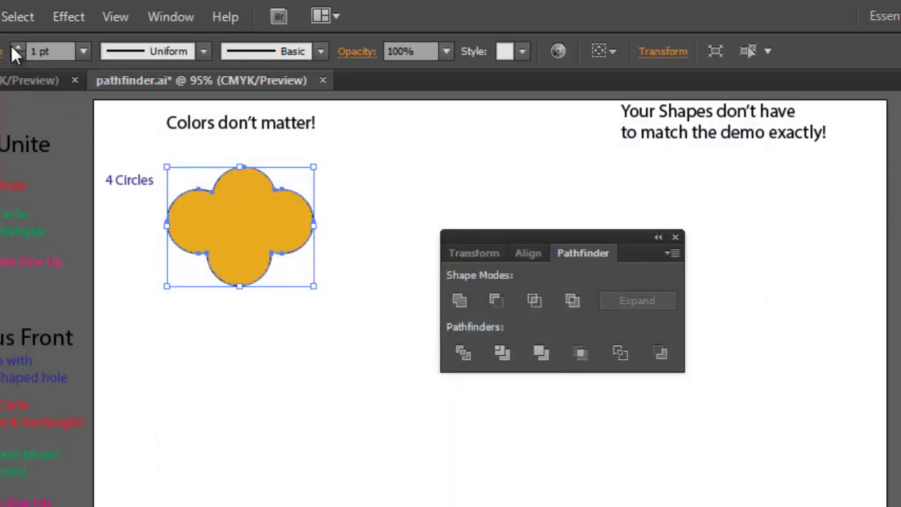
click(16, 48)
click(17, 48)
click(17, 48)
click(17, 48)
click(17, 48)
click(17, 48)
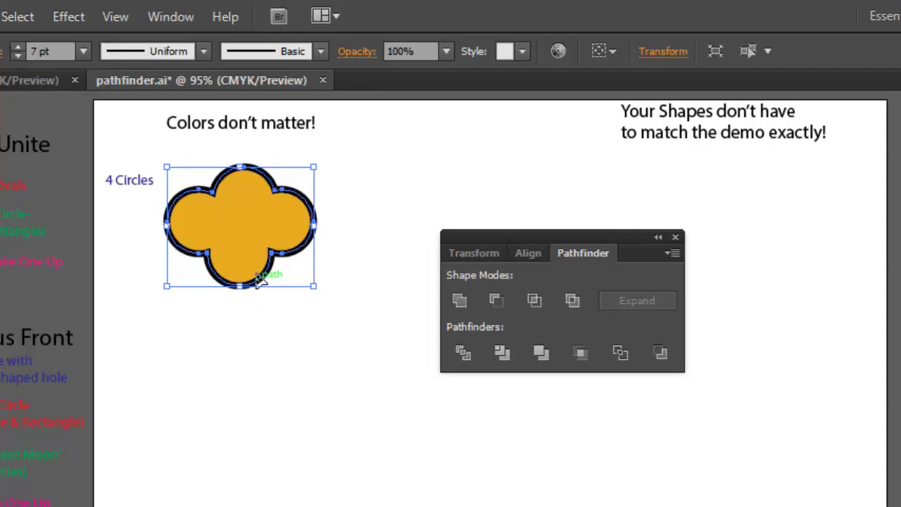
drag(257, 278, 252, 259)
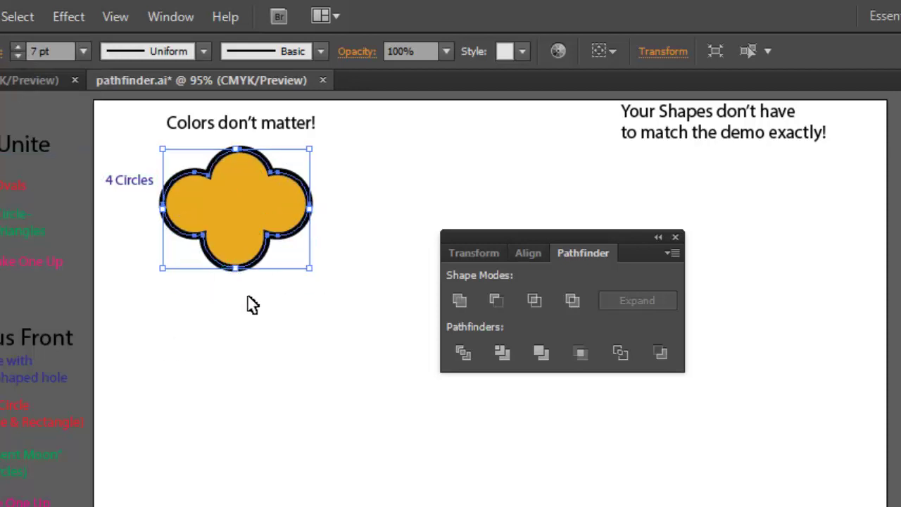
Draw a tall, narrow oval to the right of the clover, keeping the Pathfinder panel clear of it.
drag(500, 235, 527, 251)
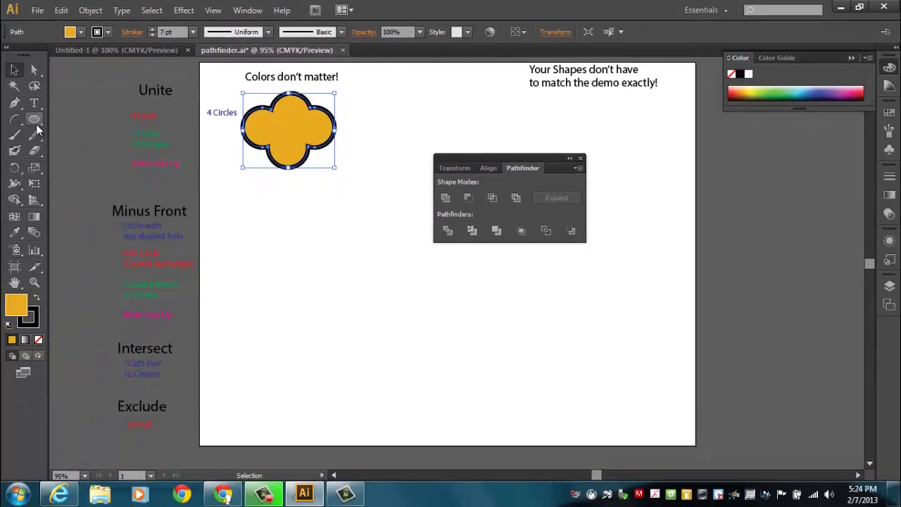
click(34, 119)
drag(372, 106, 392, 206)
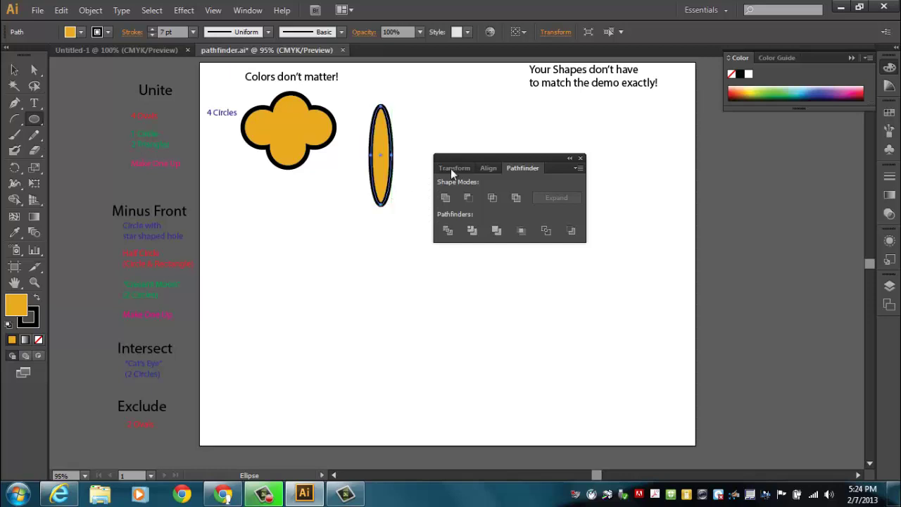
drag(459, 156, 496, 163)
Duplicate the tall oval three times in a row to its right, moving the Pathfinder panel aside to make room.
key(alt)
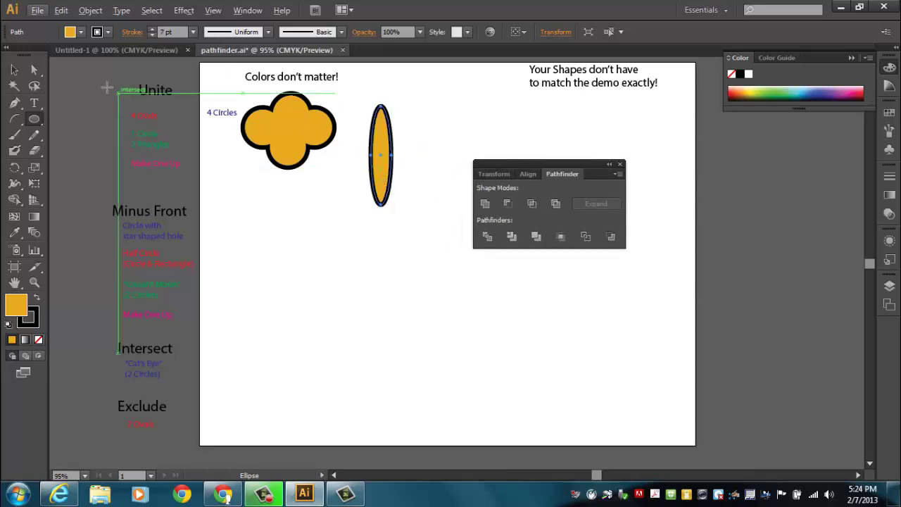
click(15, 70)
drag(380, 183, 578, 165)
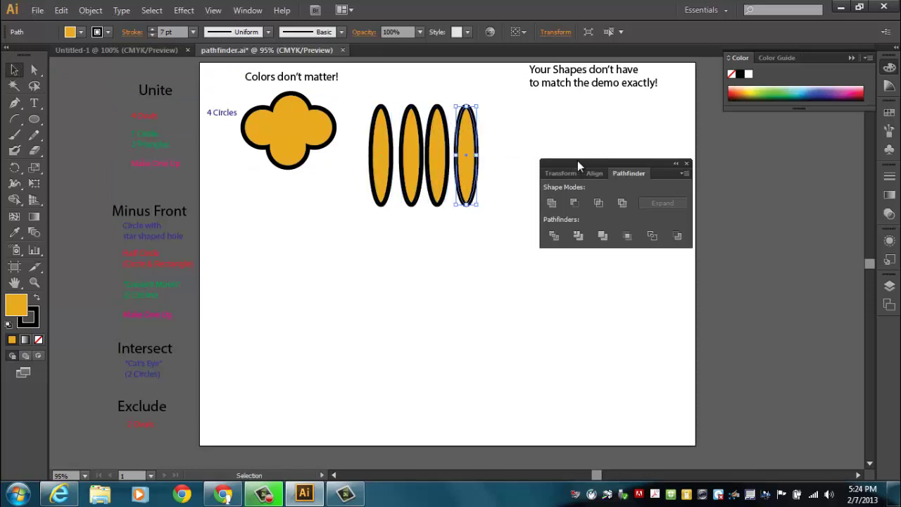
Raise the first oval slightly, then rotate the second oval diagonally and center it across the first.
drag(379, 151, 380, 135)
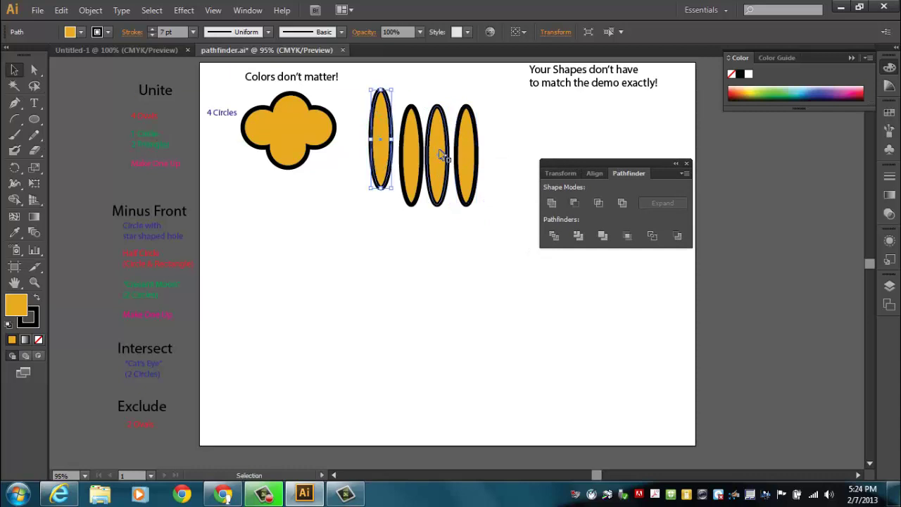
click(413, 205)
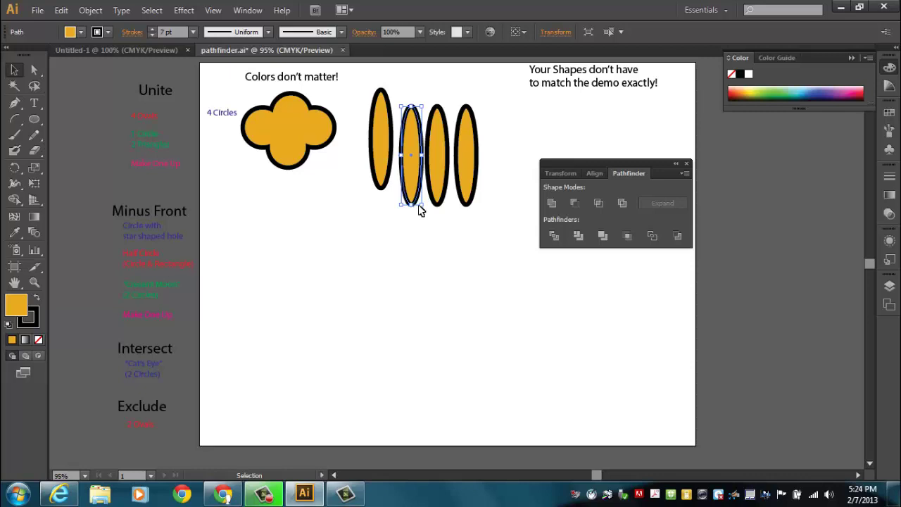
click(422, 206)
click(414, 204)
drag(427, 207, 371, 166)
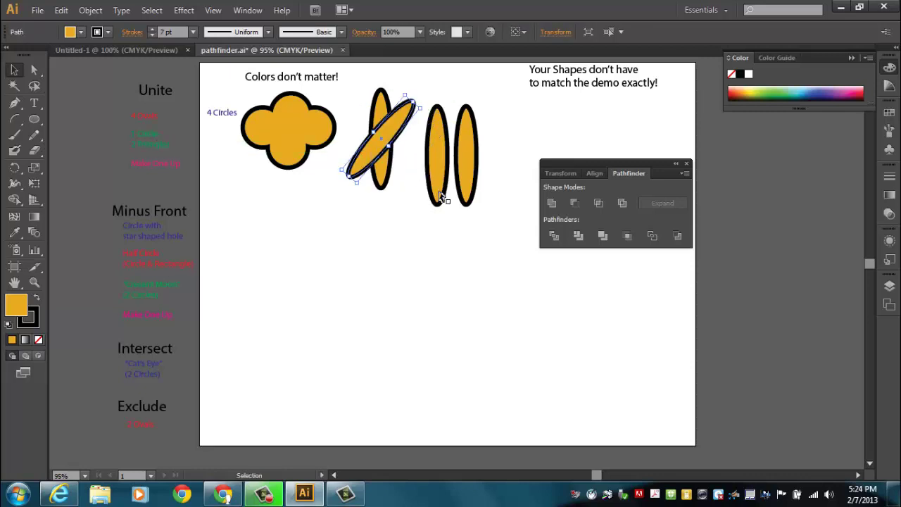
Rotate the third oval to the opposite diagonal and the fourth to horizontal, centering both over the crossed pair as an eight-pointed star.
click(437, 199)
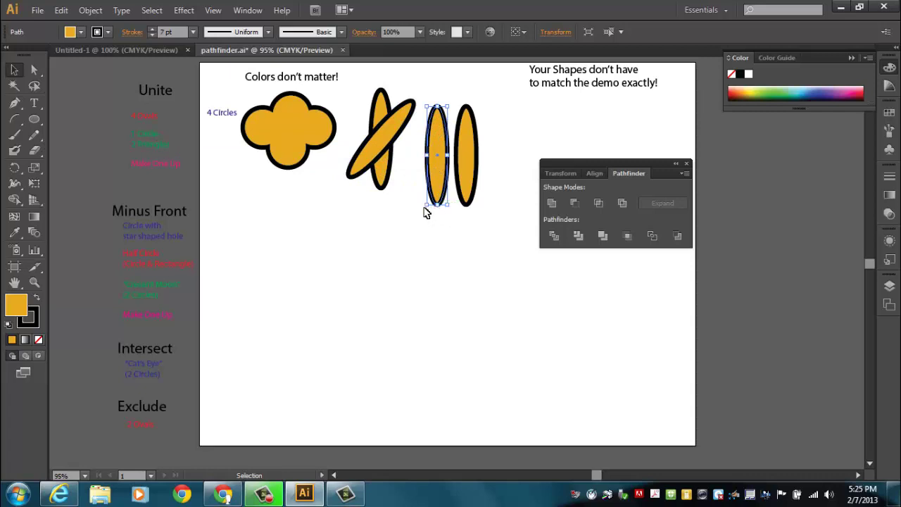
drag(448, 212, 380, 166)
click(464, 176)
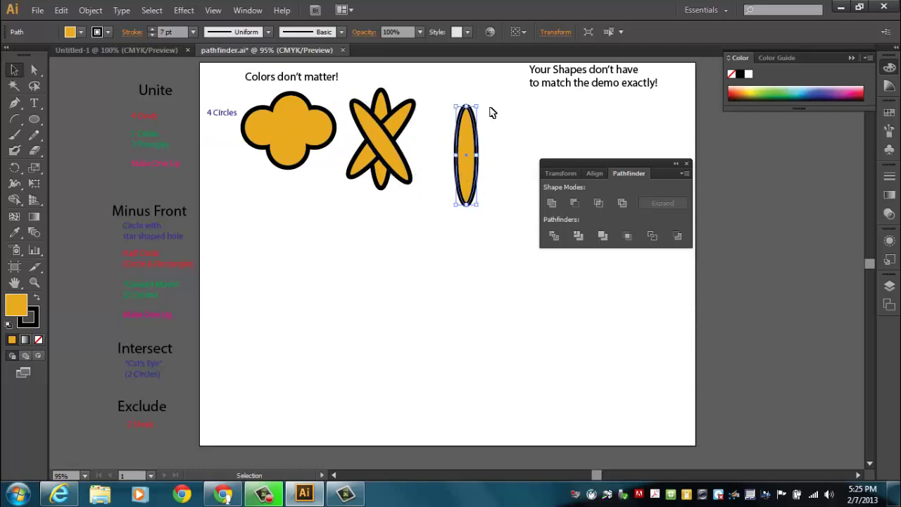
drag(483, 104, 408, 141)
Move the four crossed ovals slightly right, away from the clover, and unite them into one star shape.
drag(366, 79, 414, 219)
drag(388, 148, 417, 147)
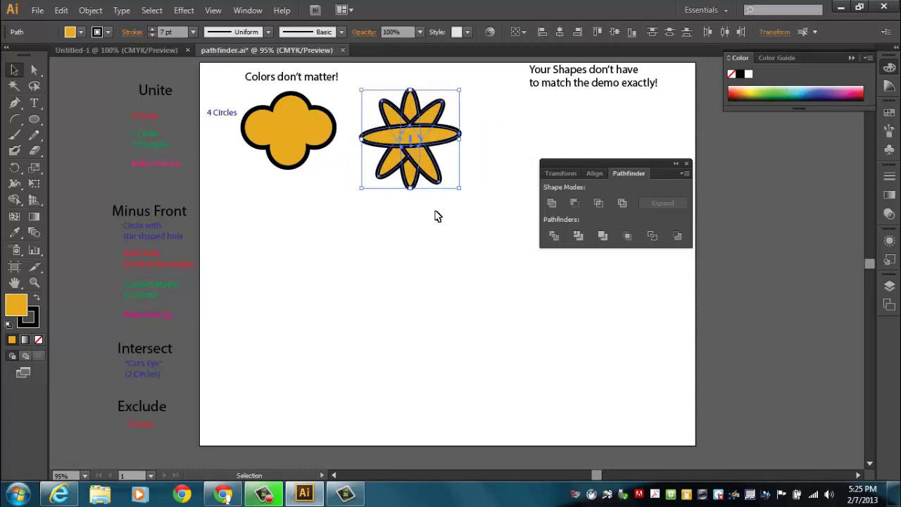
click(413, 238)
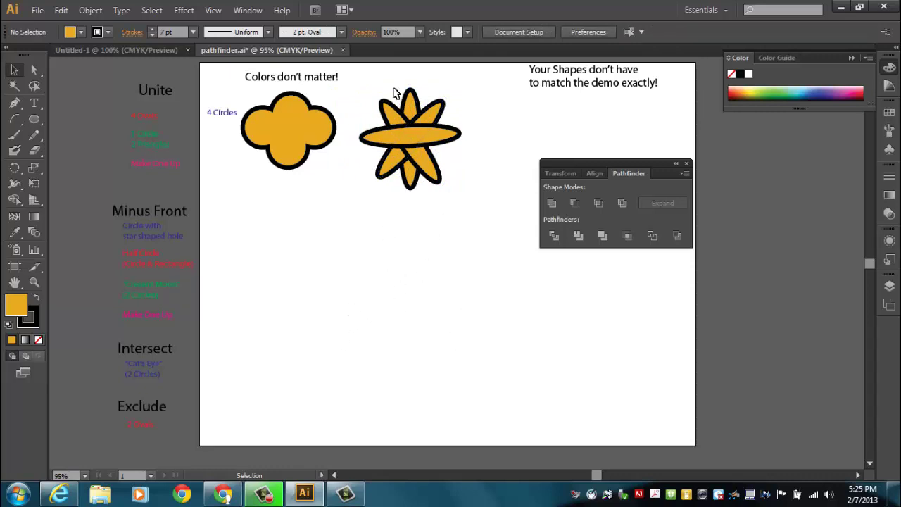
drag(378, 76, 461, 242)
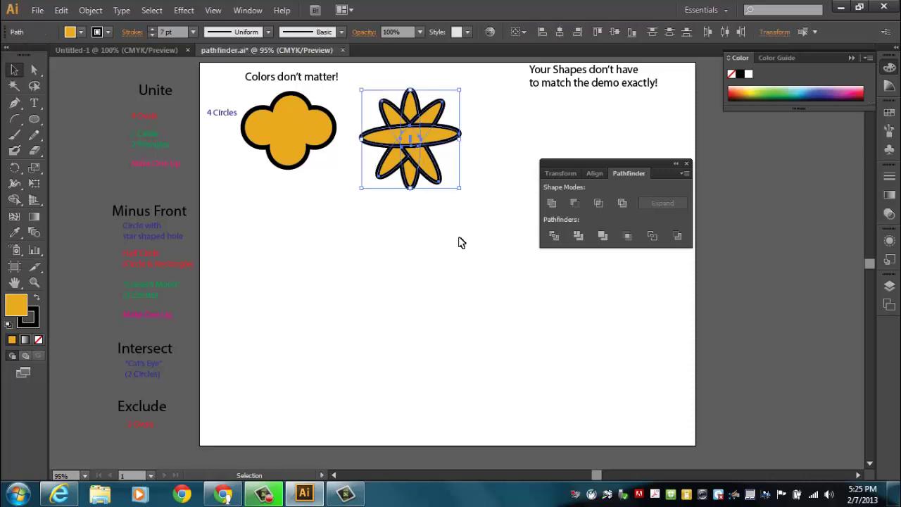
click(553, 206)
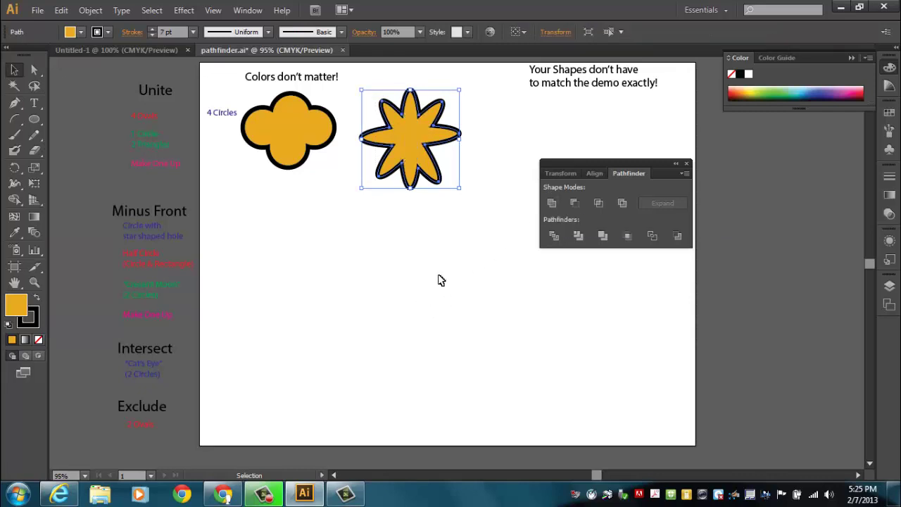
Change the united star's fill to green (#0CC13F).
double_click(15, 304)
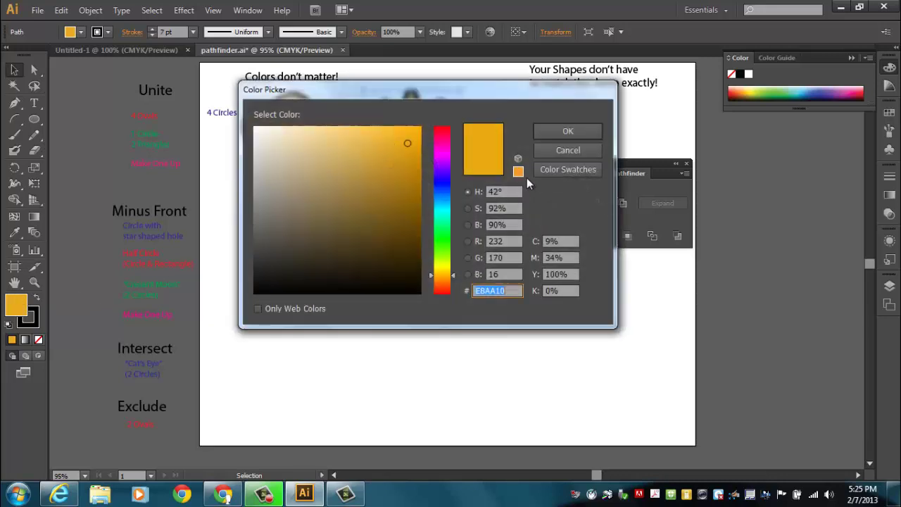
drag(446, 238, 444, 230)
click(411, 167)
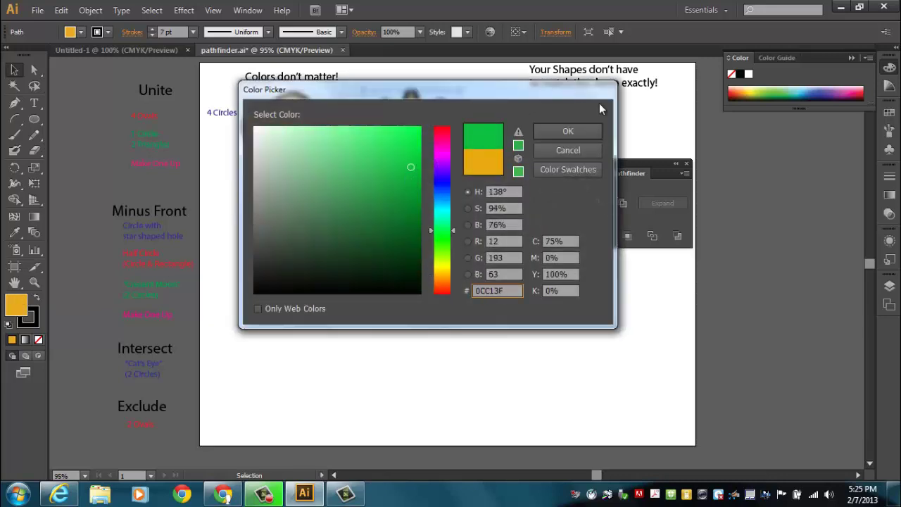
click(567, 132)
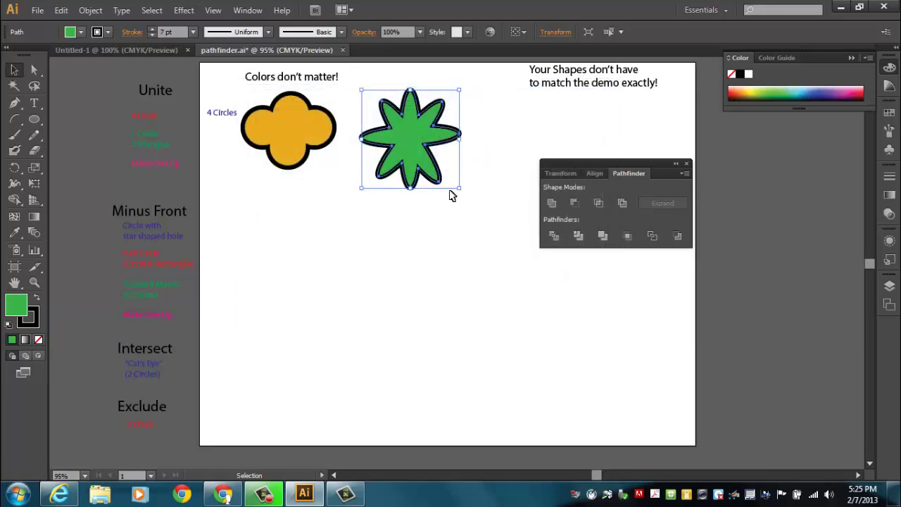
Position the green star and its "4 Ovals" label beside the clover, and move the Pathfinder panel below the shapes.
drag(410, 139, 398, 139)
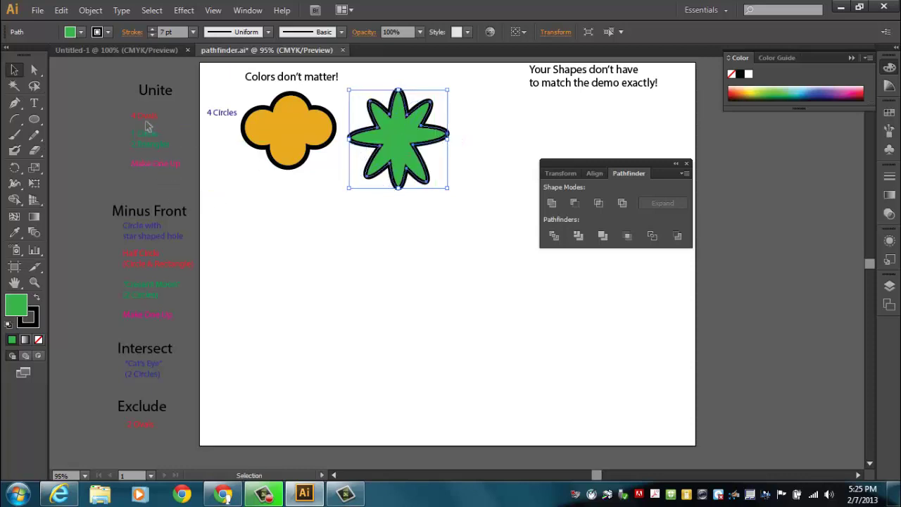
drag(146, 126, 387, 88)
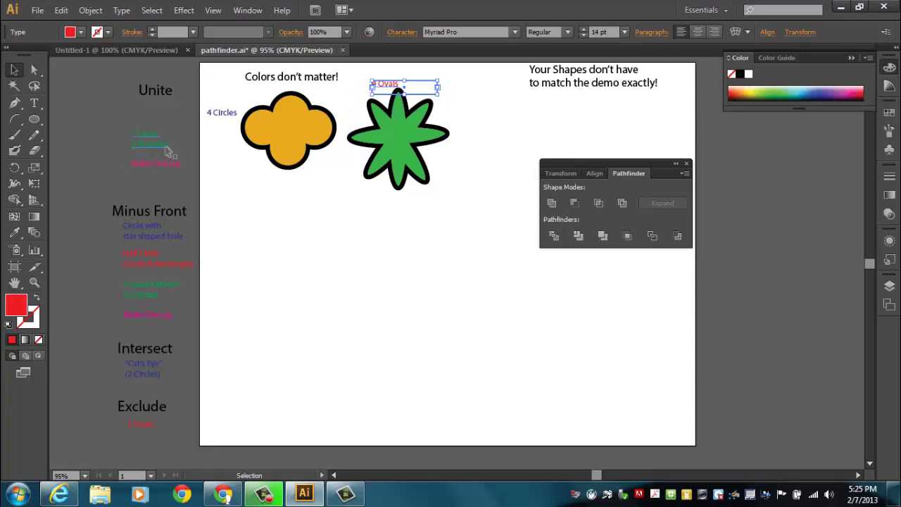
drag(652, 164, 509, 280)
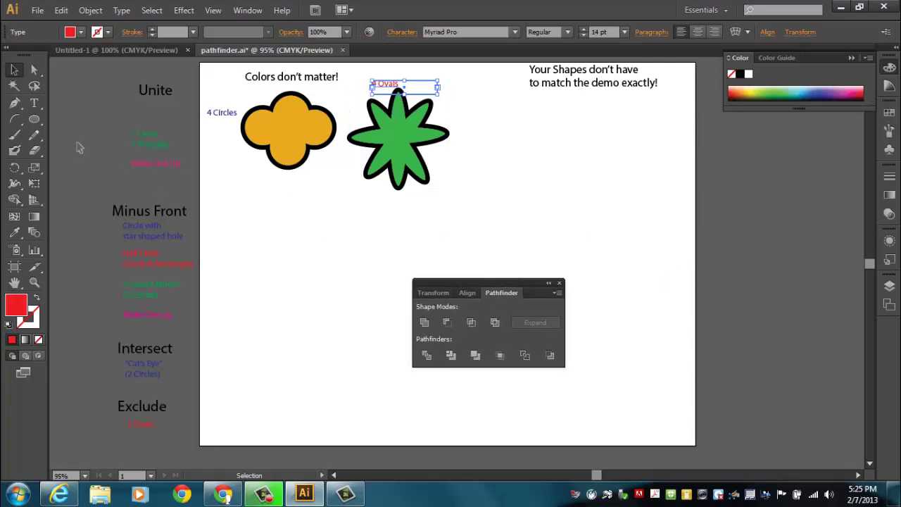
Draw a red circle in the blank area beside the star, with two small red triangles above it.
click(34, 119)
drag(518, 157, 603, 237)
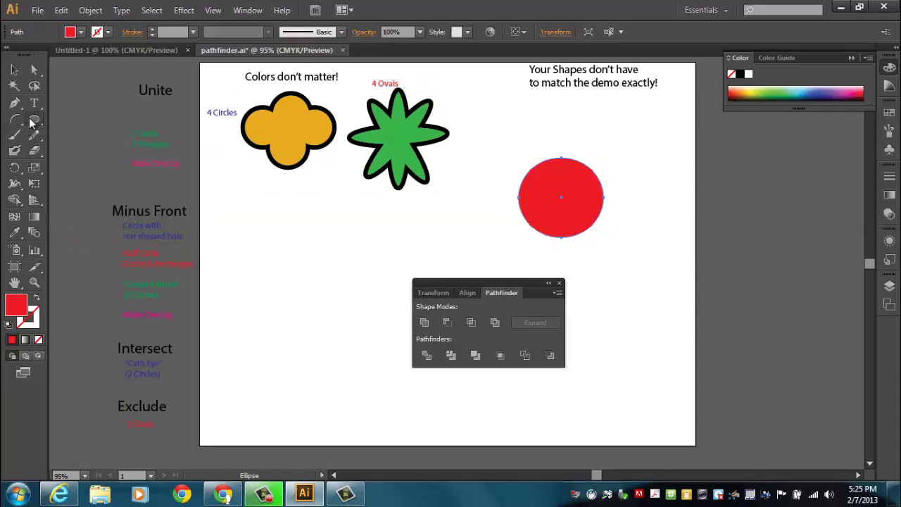
drag(32, 121, 97, 161)
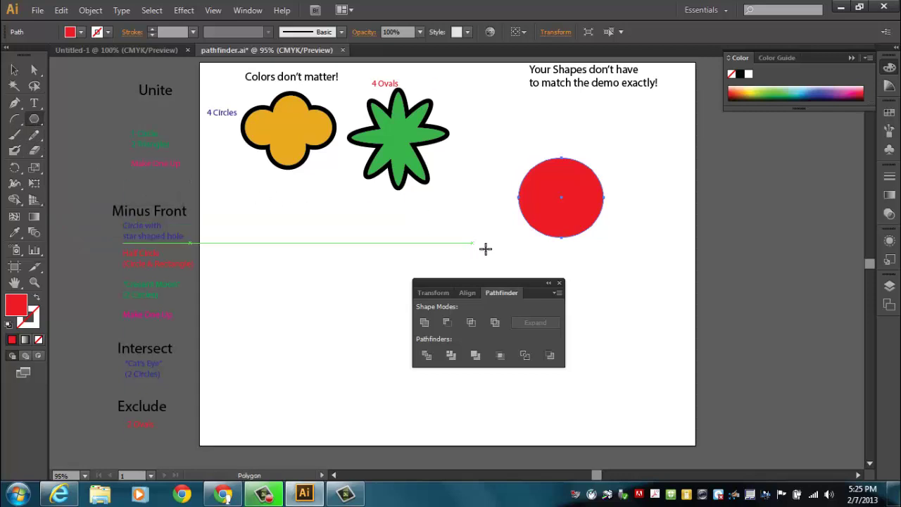
drag(483, 107, 625, 123)
key(Down)
key(Down)
key(Down)
key(Down)
key(Down)
click(14, 69)
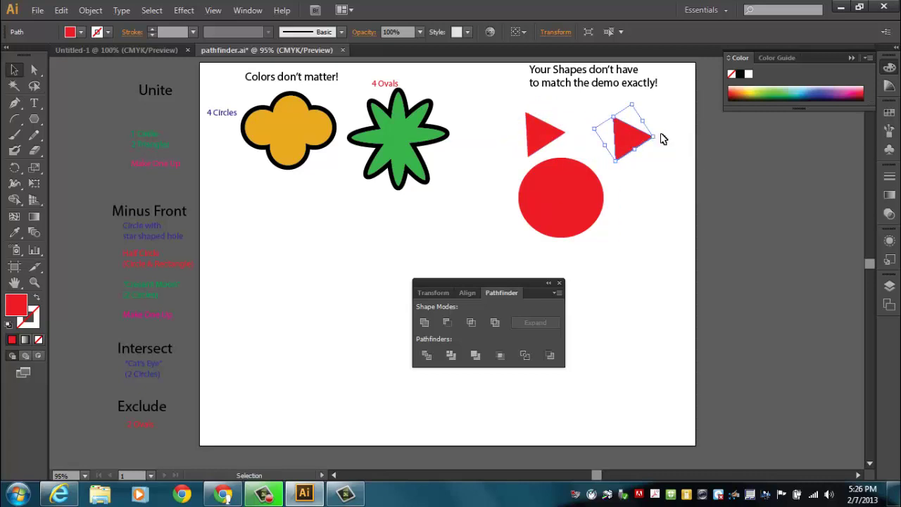
Turn the second triangle to face the first and place both on the circle's upper edge as cat ears.
drag(659, 136, 637, 181)
drag(546, 137, 532, 190)
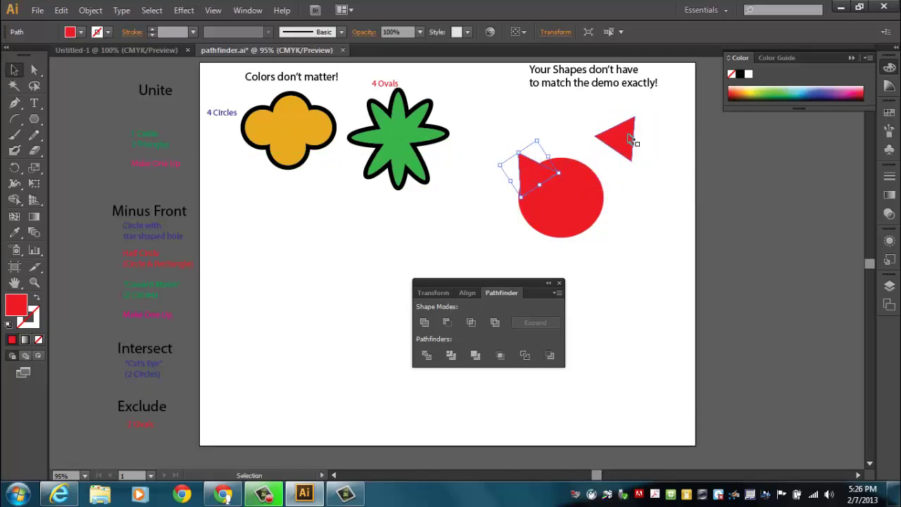
drag(629, 145, 603, 165)
click(632, 182)
click(630, 246)
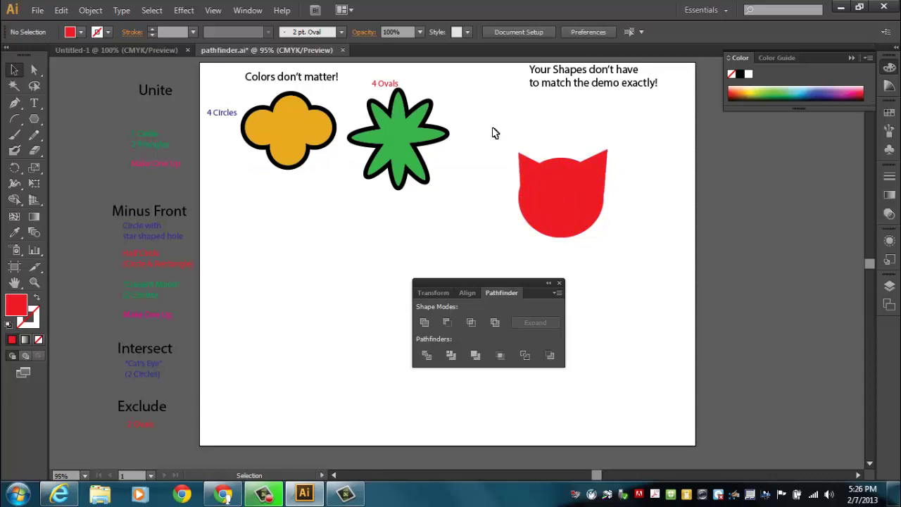
Unite the circle and two triangles into a cat head and give it an 8 pt black outline.
drag(495, 134, 639, 263)
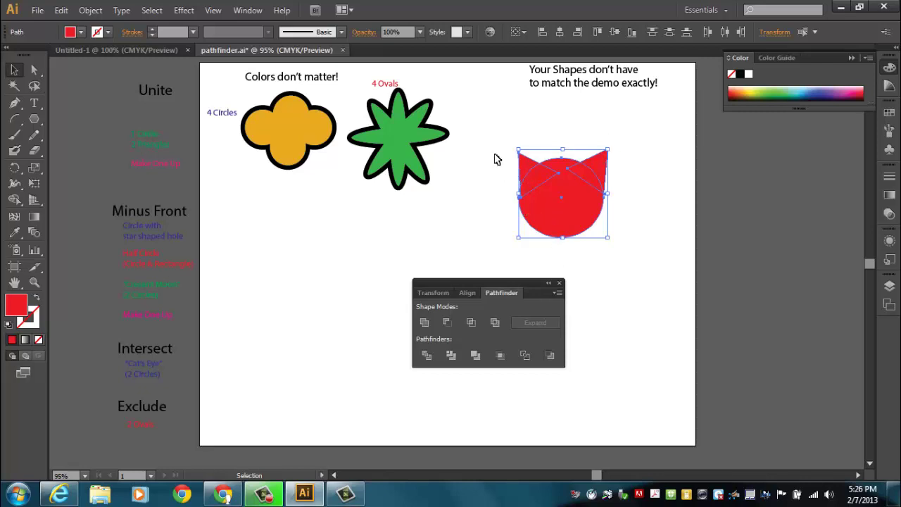
click(425, 322)
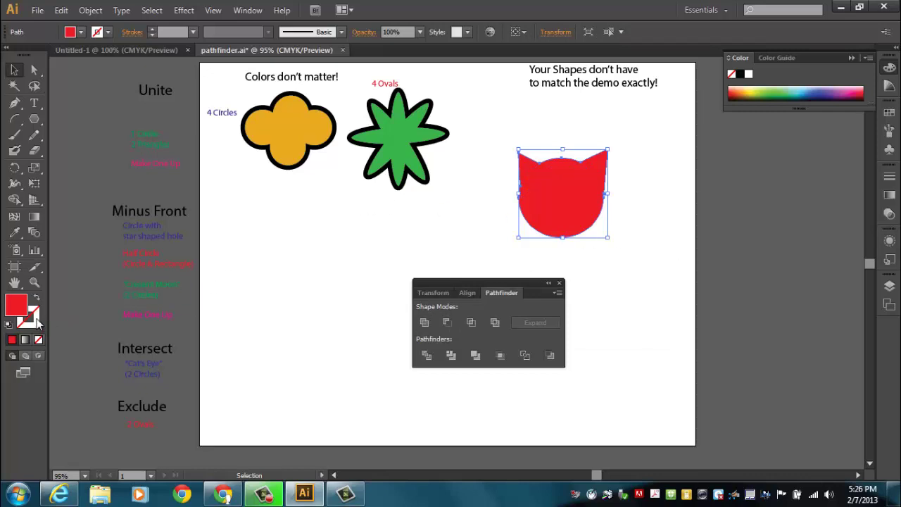
click(152, 29)
click(151, 28)
click(152, 28)
click(151, 28)
click(151, 28)
click(151, 28)
click(151, 28)
click(152, 28)
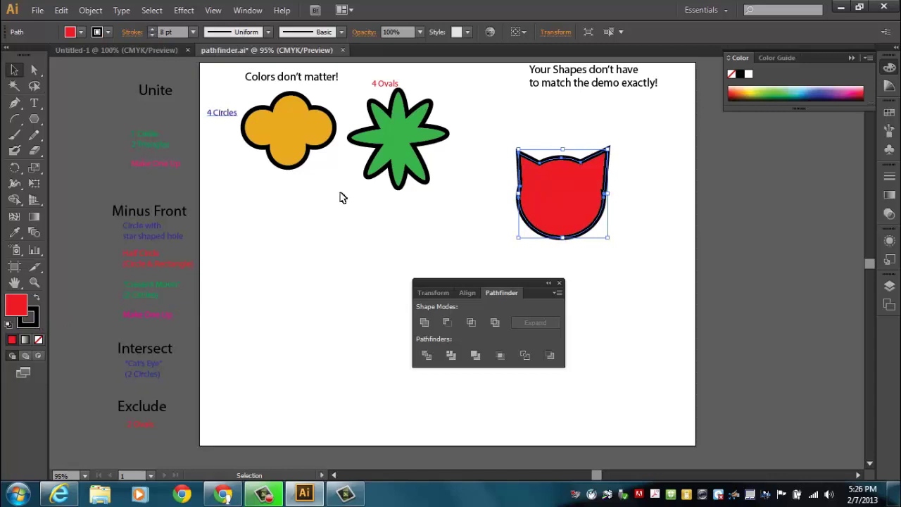
click(689, 308)
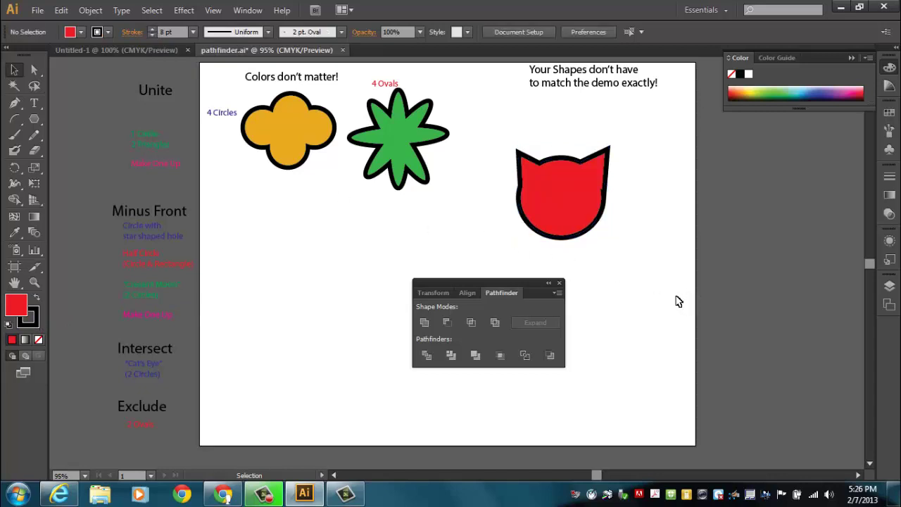
Move the cat head up beside the green star and place the "1 Circle- 2 Triangles" label above it.
drag(569, 230, 513, 187)
drag(199, 139, 528, 93)
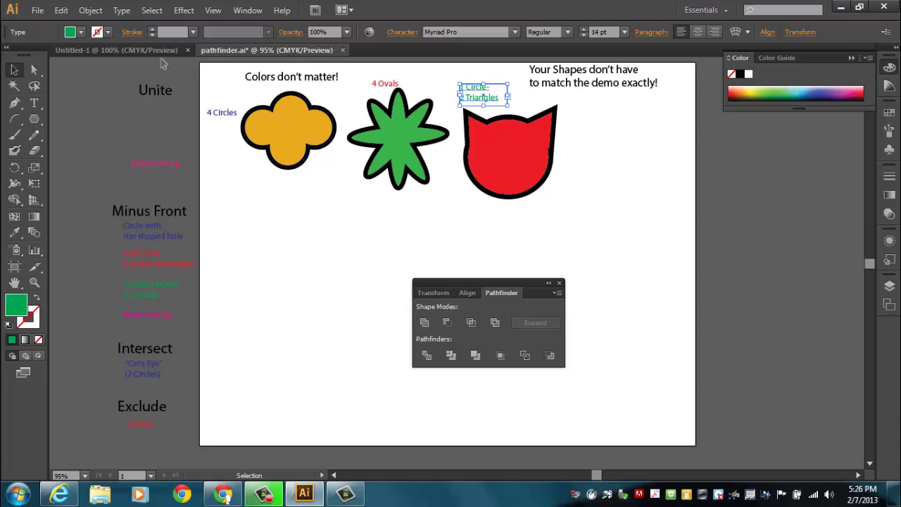
Switch to the Untitled-1 document to examine the finished example shapes.
click(136, 51)
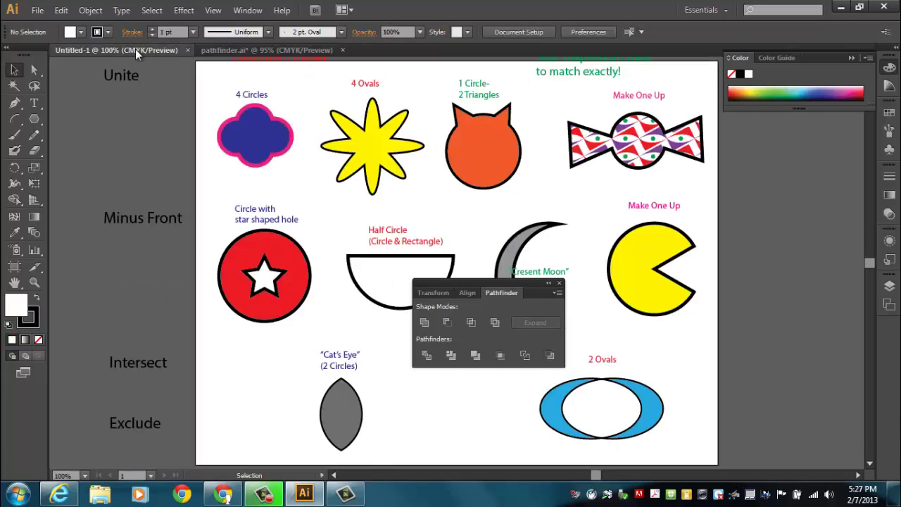
Return to the pathfinder.ai document and draw a green circle beside the cat head and a green triangle below the star.
click(238, 51)
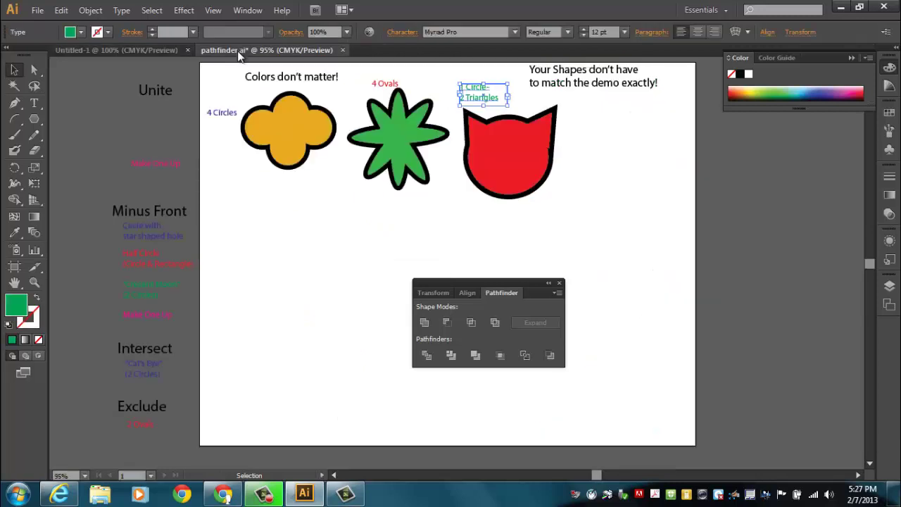
drag(38, 120, 77, 147)
drag(602, 155, 662, 215)
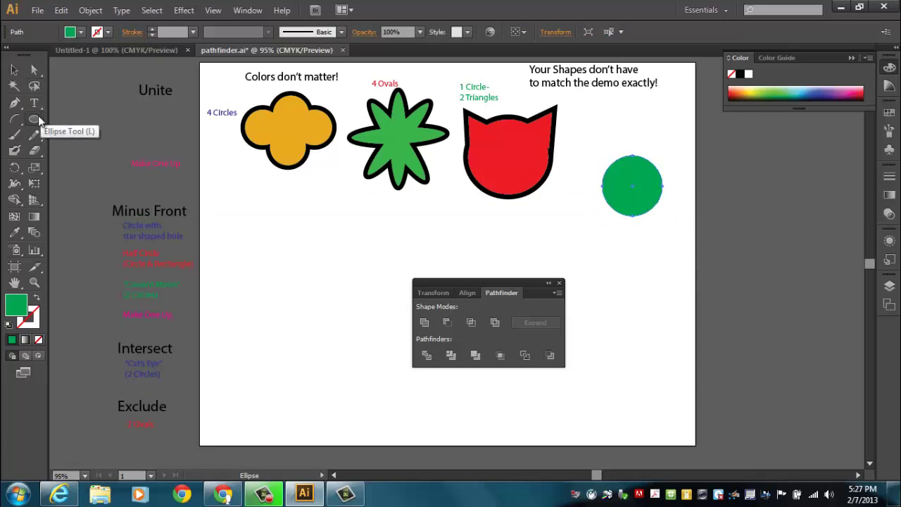
drag(34, 119, 87, 166)
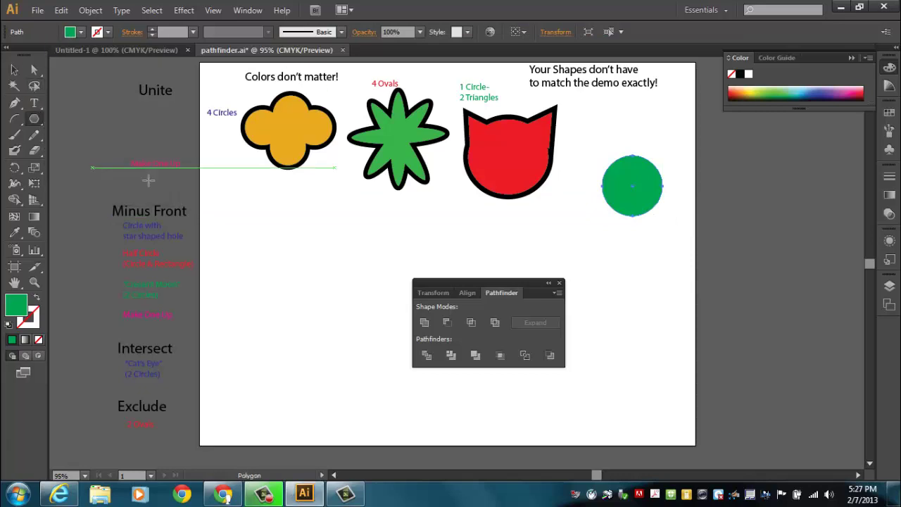
drag(446, 223, 488, 223)
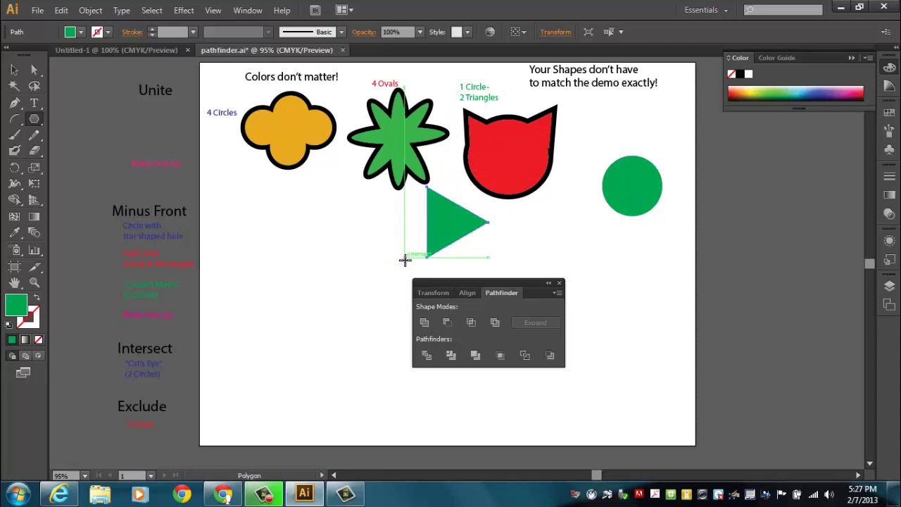
Place the triangle against one side of the green circle and a rotated copy against the opposite side to form a candy.
key(v)
drag(442, 241, 599, 186)
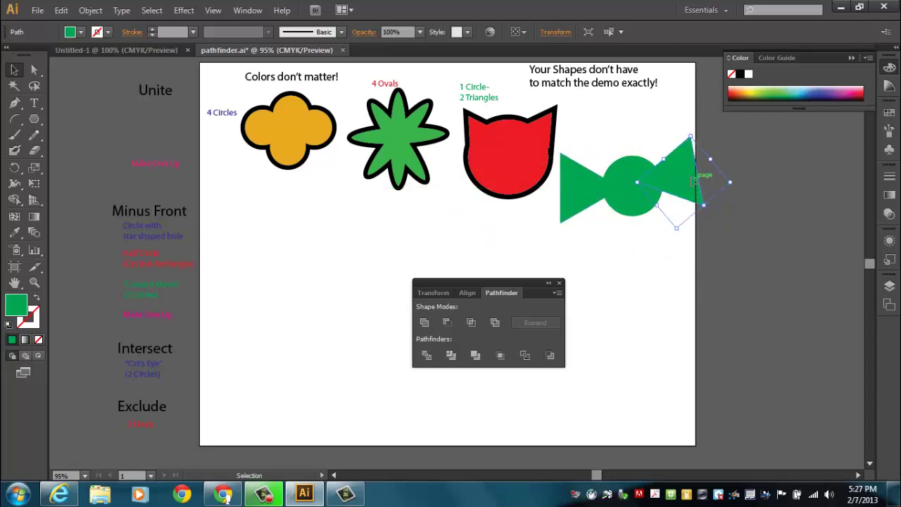
mouse_move(691, 176)
mouse_down()
mouse_move(701, 179)
mouse_move(693, 184)
mouse_up()
click(649, 265)
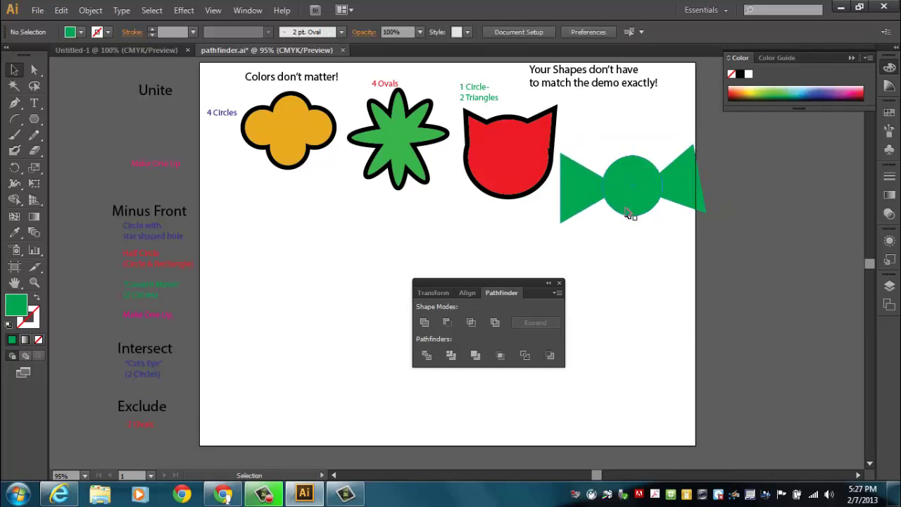
Unite the circle and two triangles into one candy shape and give it a 6 pt black outline.
drag(584, 126, 687, 235)
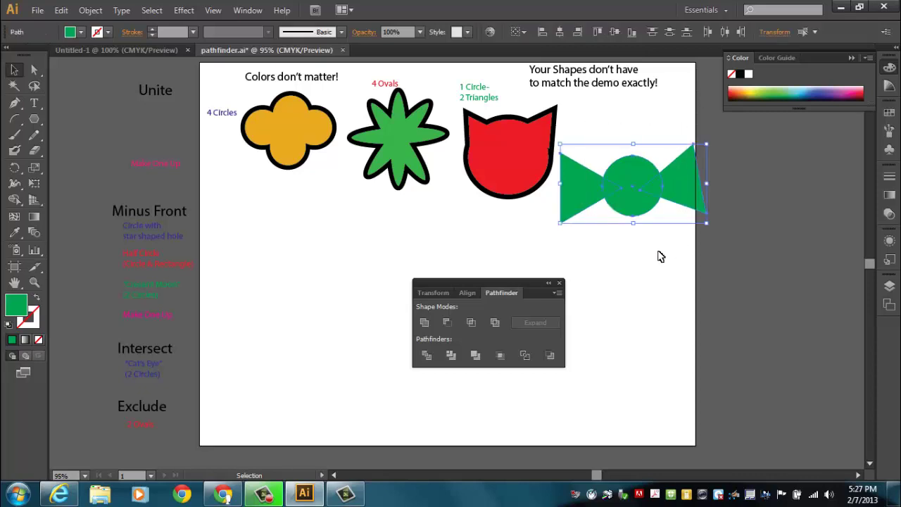
click(429, 326)
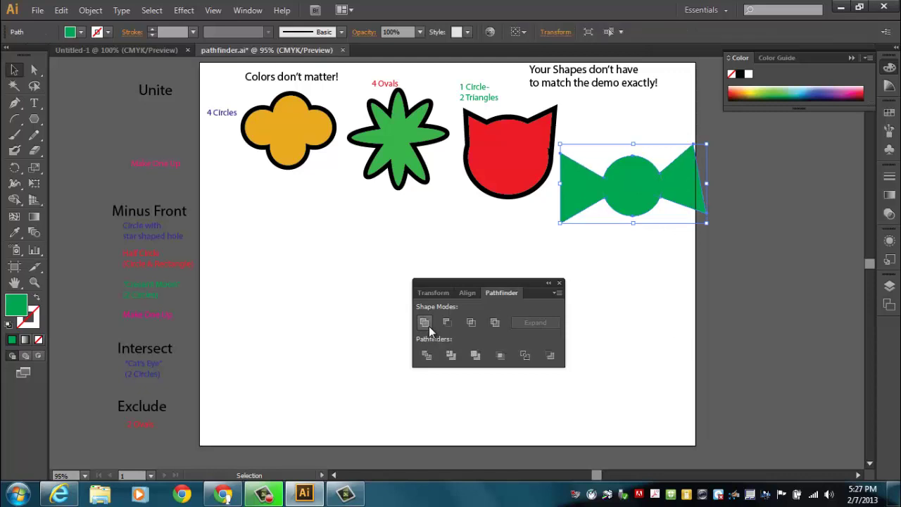
click(151, 29)
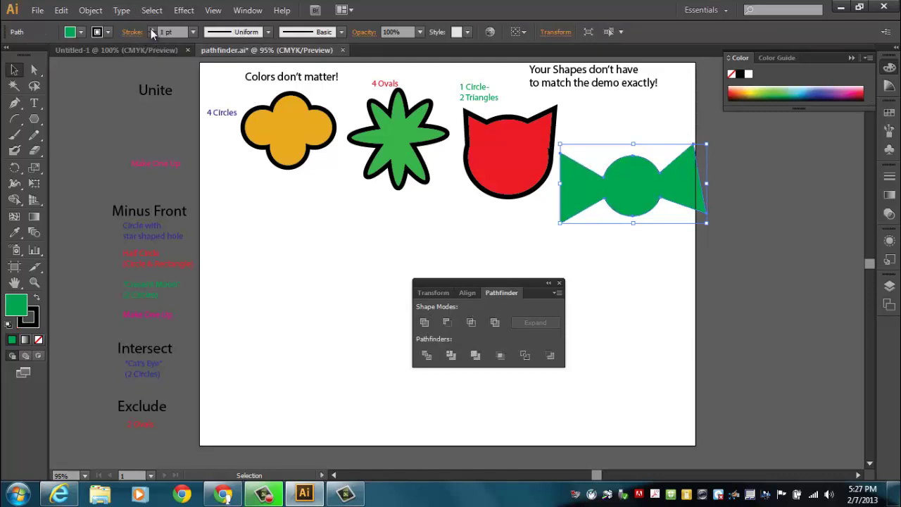
click(151, 29)
click(150, 29)
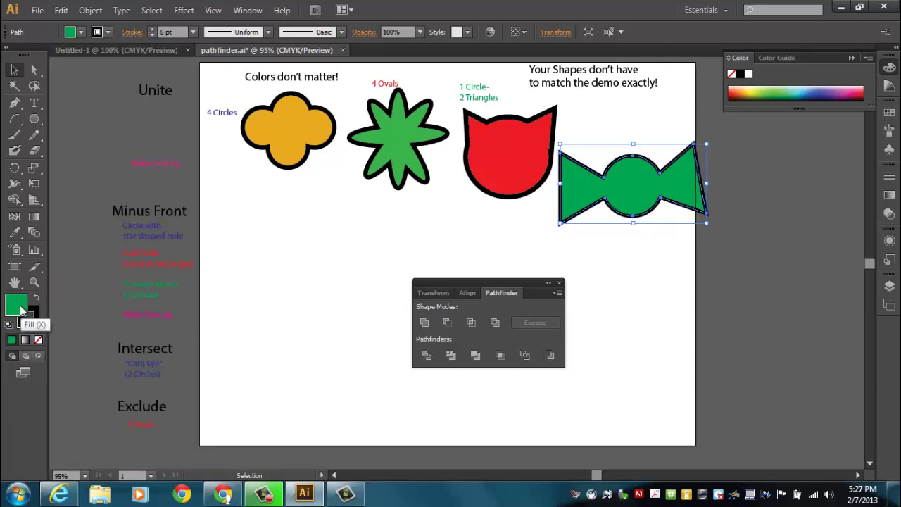
Fill the candy shape with the blue swatch.
click(81, 32)
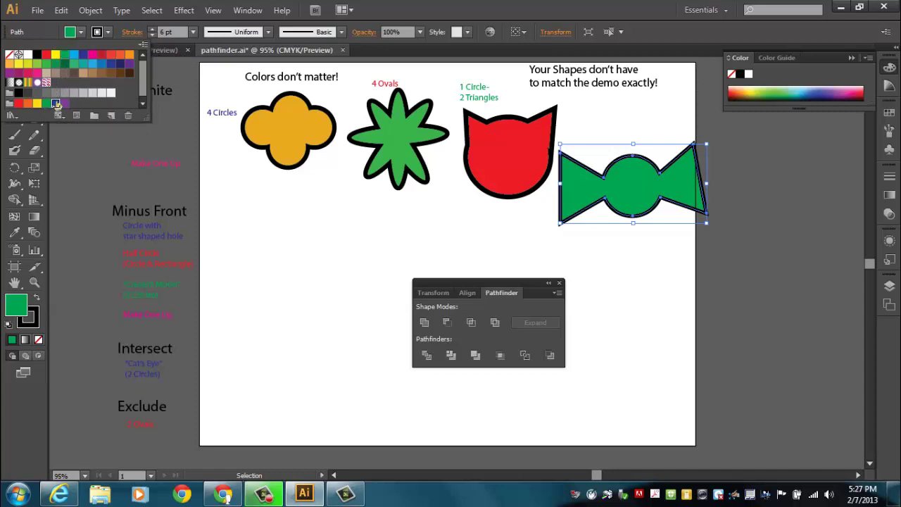
click(55, 103)
click(634, 178)
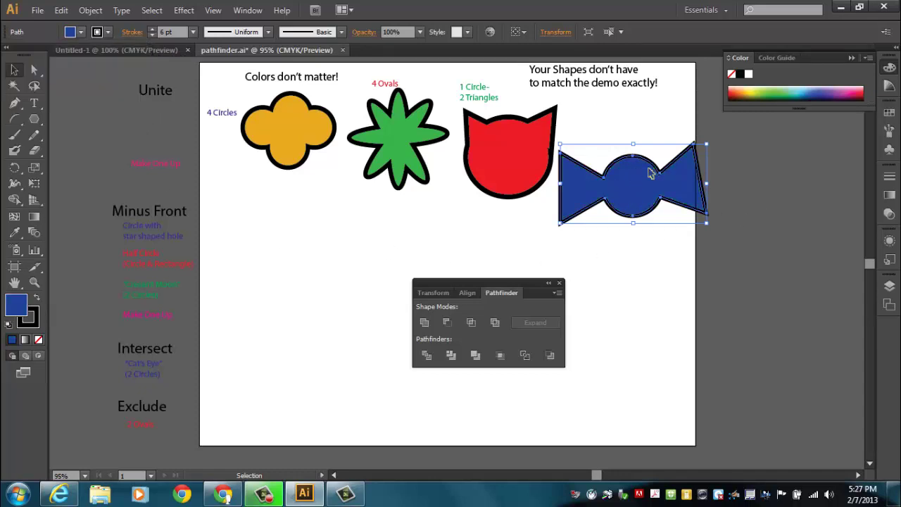
Shrink the blue candy, fit it beside the cat head, and place the "Make One Up" label above it.
drag(708, 143, 663, 164)
drag(603, 197, 619, 147)
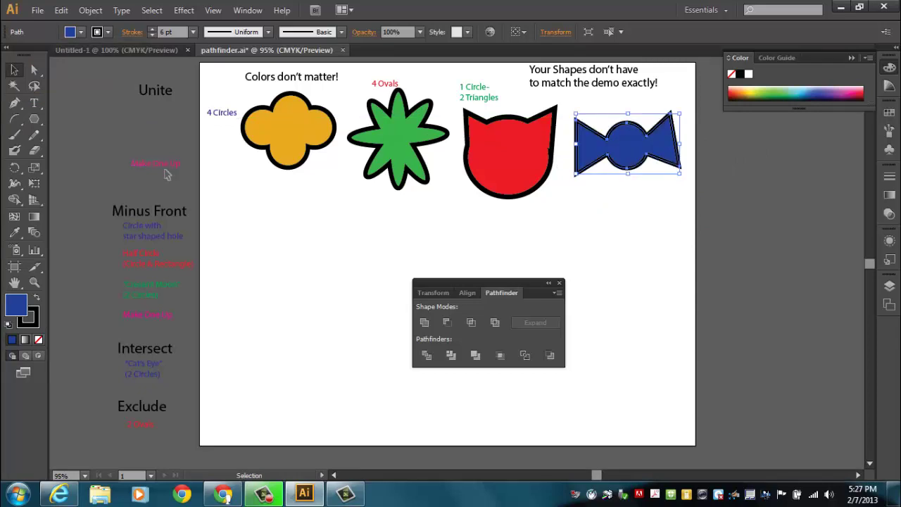
drag(143, 166, 637, 106)
Draw a pink circle below the orange shape and an eight-pointed star beside it for the first Minus Front example.
drag(494, 280, 656, 226)
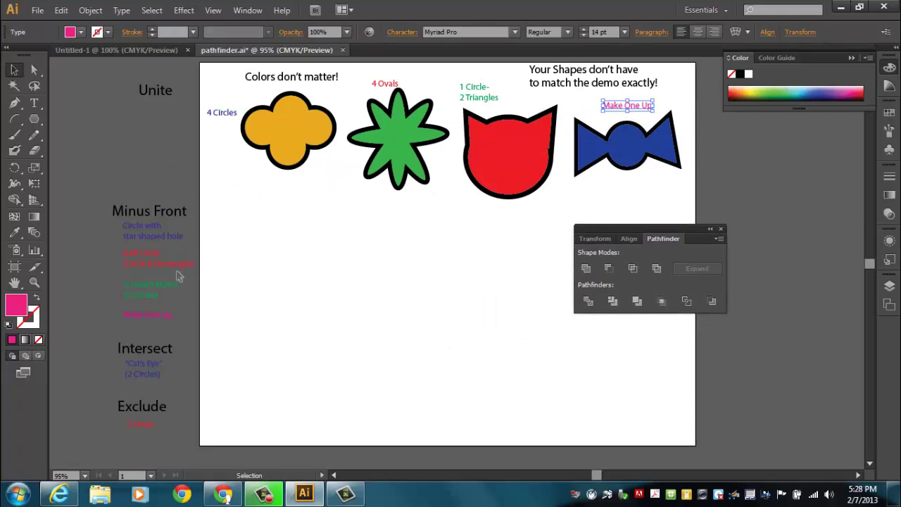
drag(35, 121, 73, 144)
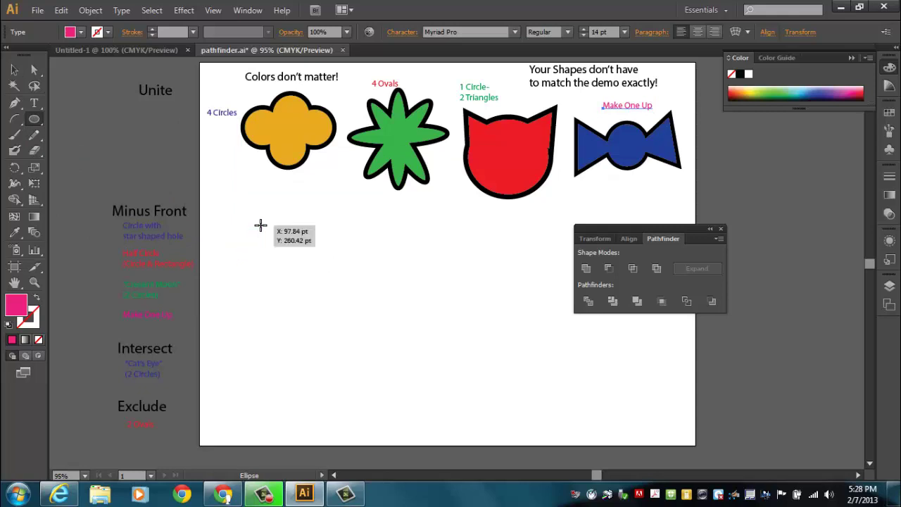
drag(259, 225, 339, 321)
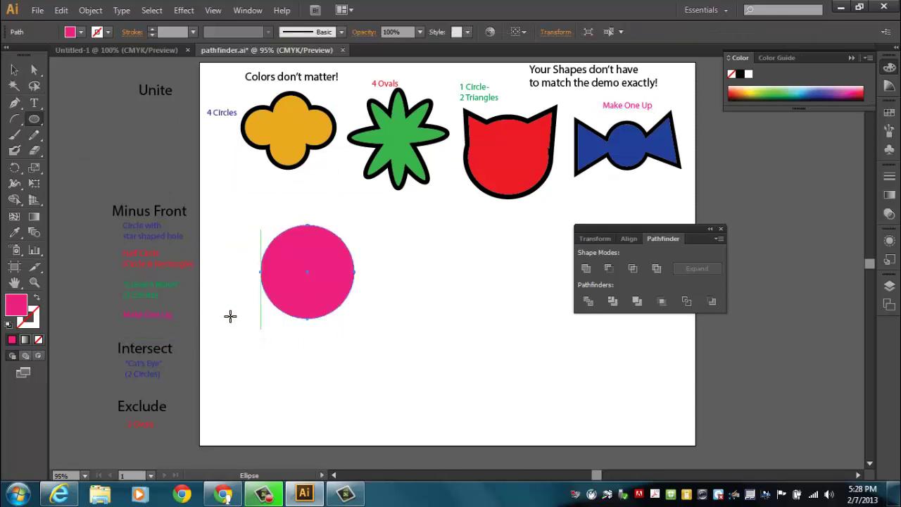
drag(35, 123, 92, 181)
drag(415, 247, 440, 274)
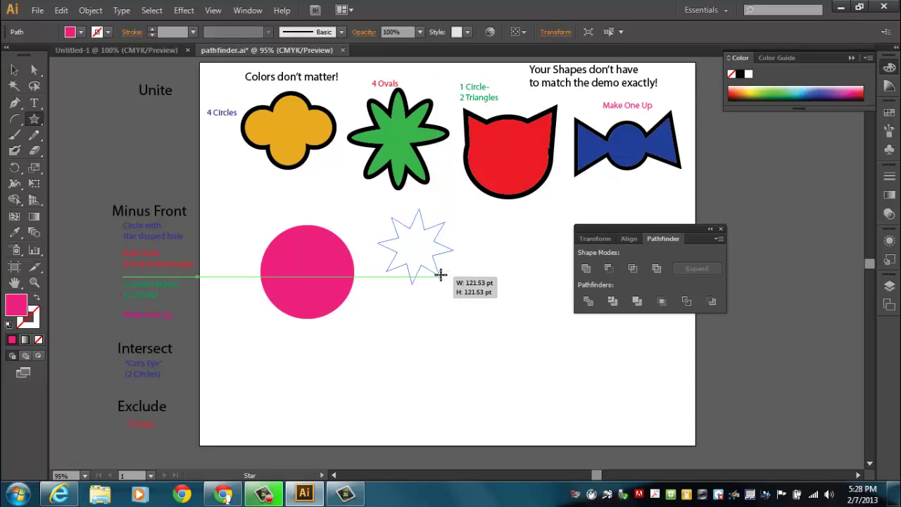
drag(440, 275, 441, 274)
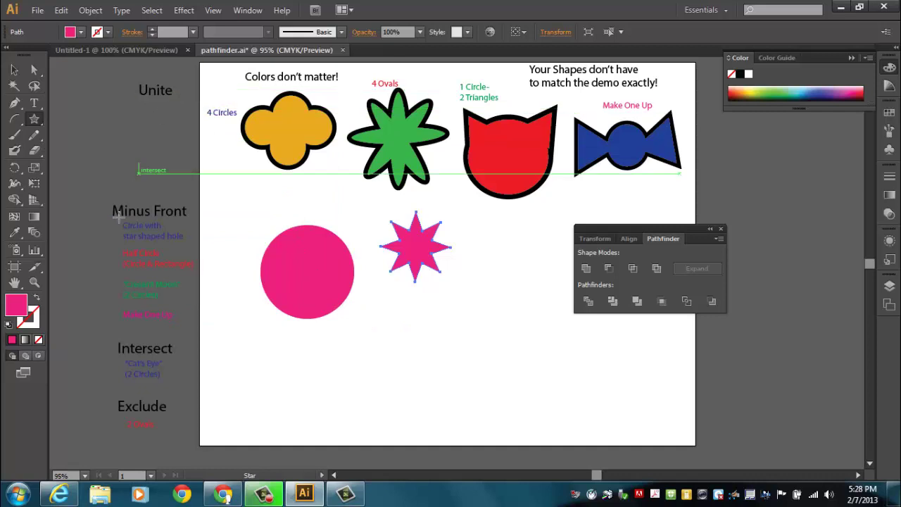
Fill the star with yellow FFD400 and centre it on the pink circle.
double_click(24, 304)
click(443, 272)
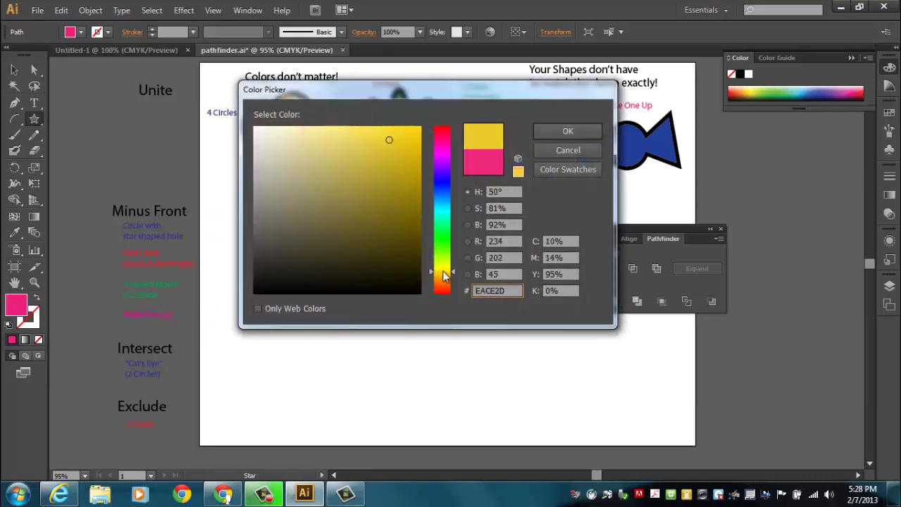
drag(419, 158, 421, 126)
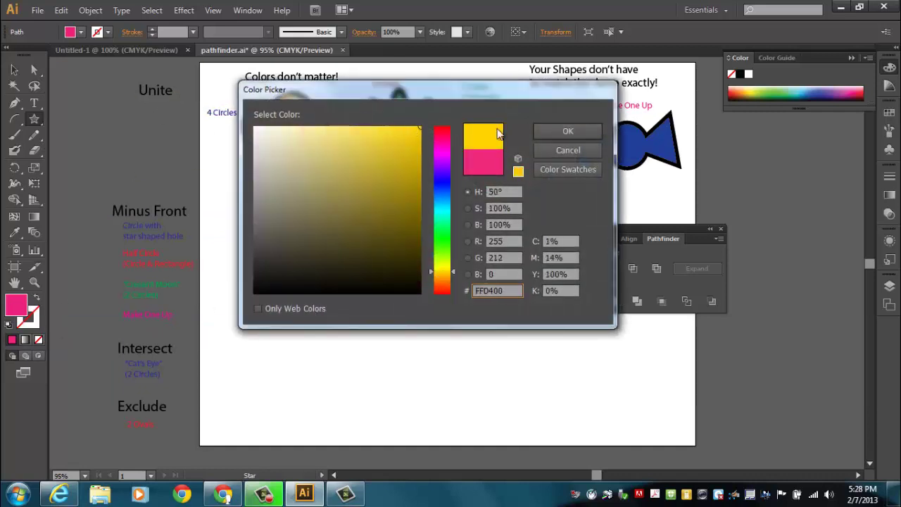
click(535, 134)
click(14, 69)
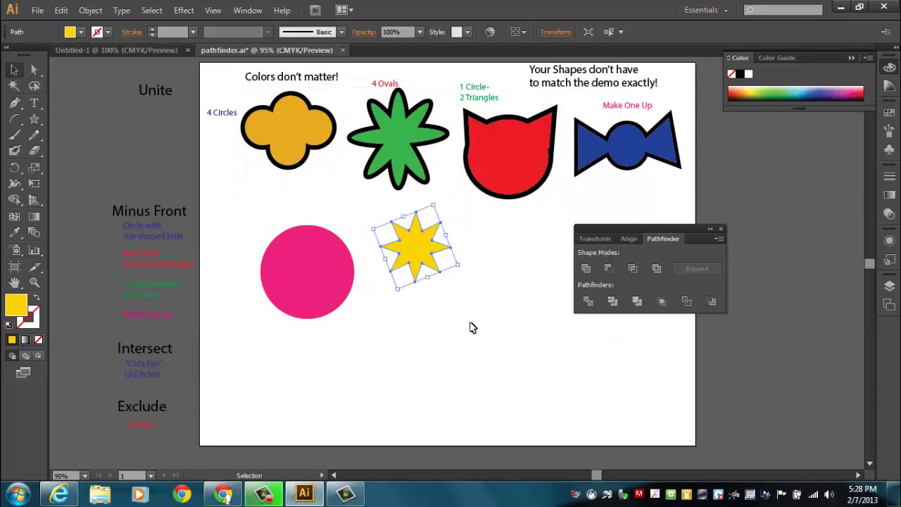
drag(420, 259, 312, 285)
click(408, 344)
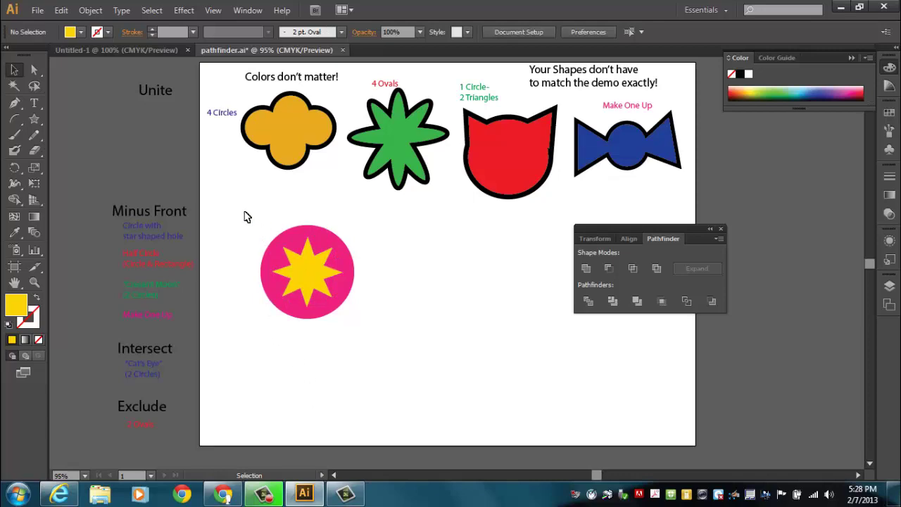
Subtract the star from the pink circle with Minus Front and check the hole over the orange shape.
drag(246, 217, 386, 369)
drag(606, 230, 418, 238)
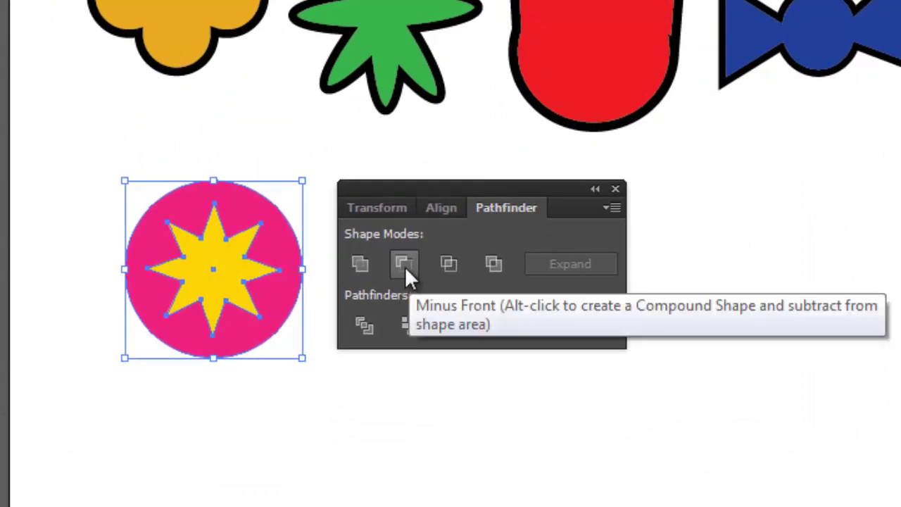
click(405, 266)
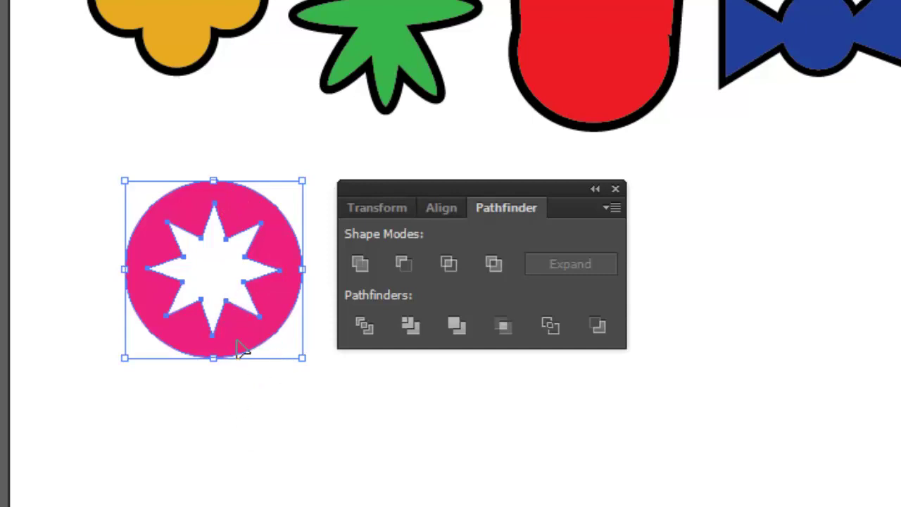
drag(237, 327, 186, 69)
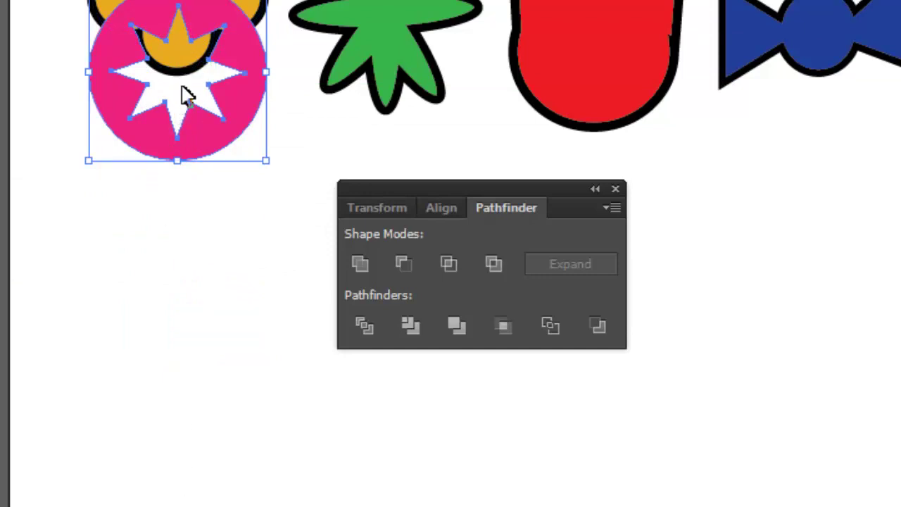
drag(196, 132, 214, 321)
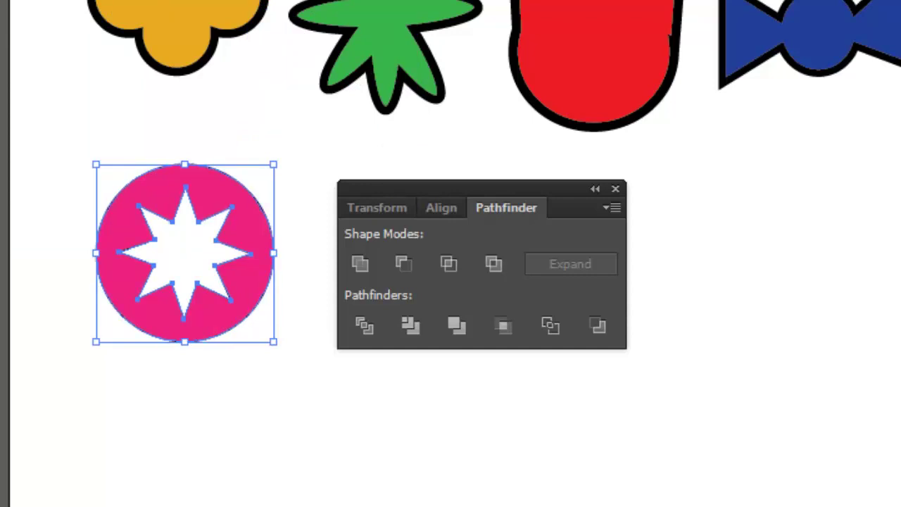
Outline the star-holed circle in black and position it below the orange shape with the "Circle with star shaped hole" label above.
click(190, 437)
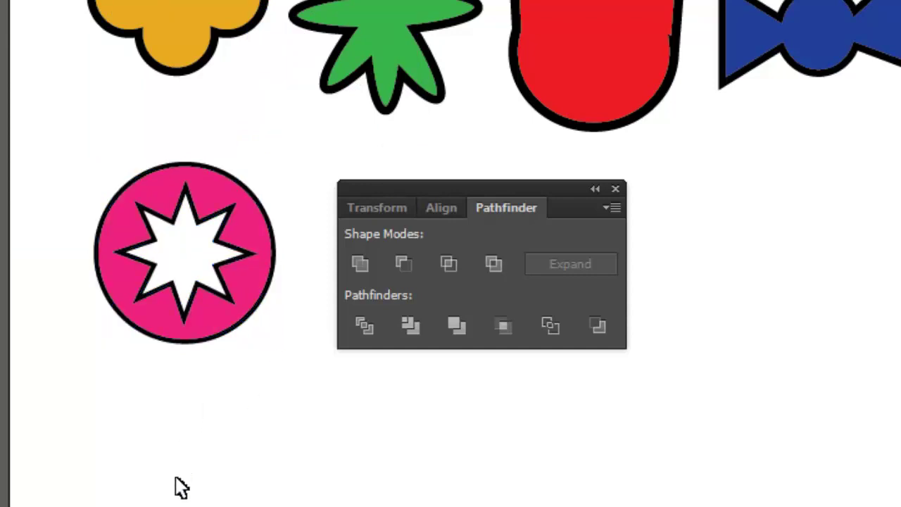
drag(210, 340, 140, 315)
drag(0, 207, 120, 137)
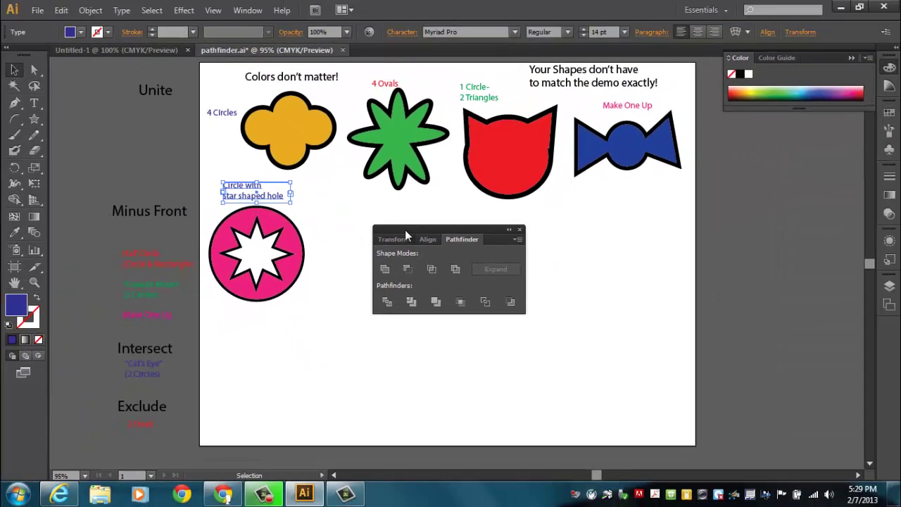
Draw a dark blue ellipse beside the star-holed circle and a wide rectangle below the ellipse for the half circle example.
drag(404, 229, 365, 247)
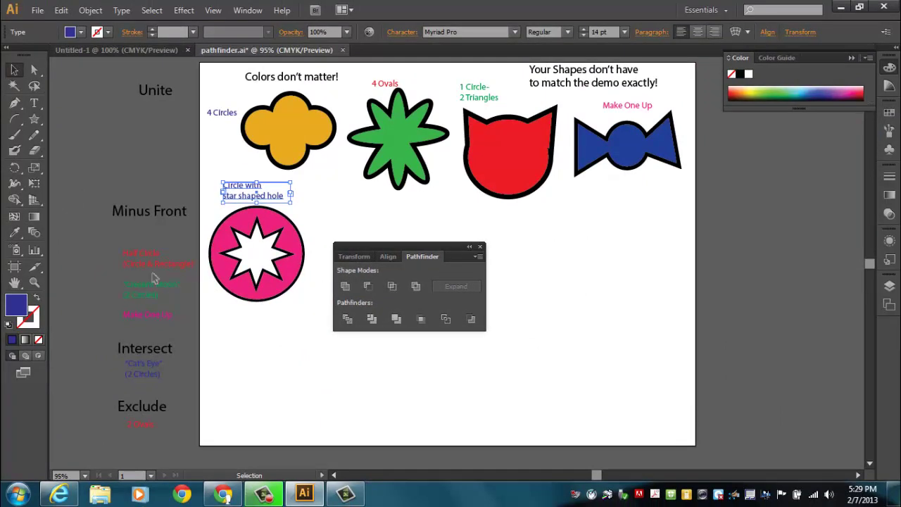
drag(357, 245, 515, 217)
drag(32, 121, 74, 144)
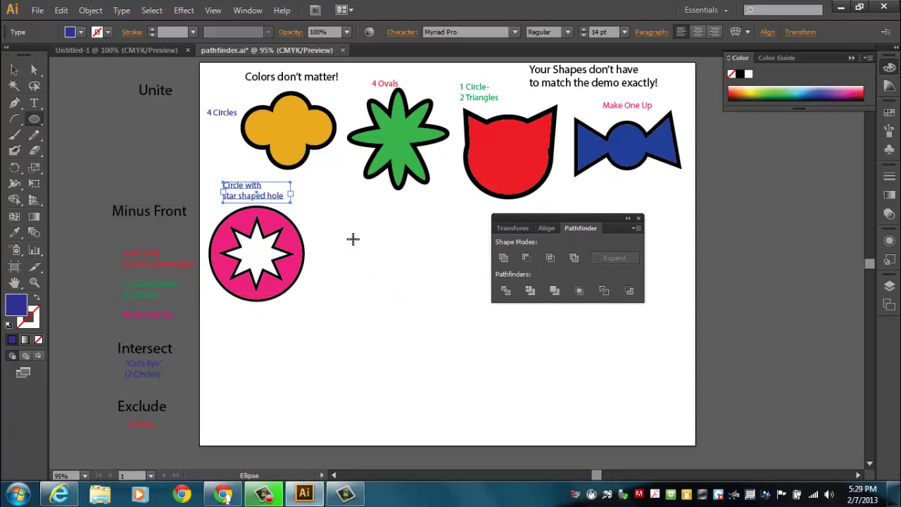
drag(349, 229, 438, 314)
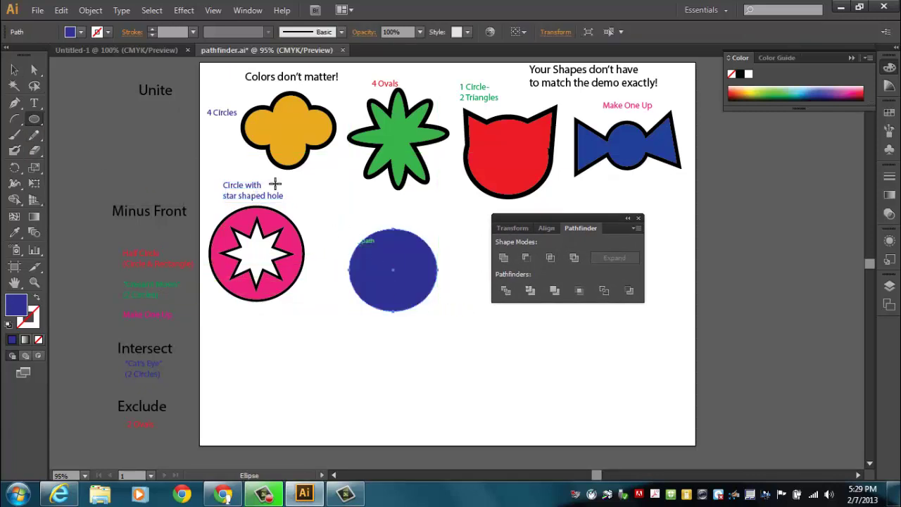
drag(33, 121, 89, 116)
drag(301, 334, 471, 405)
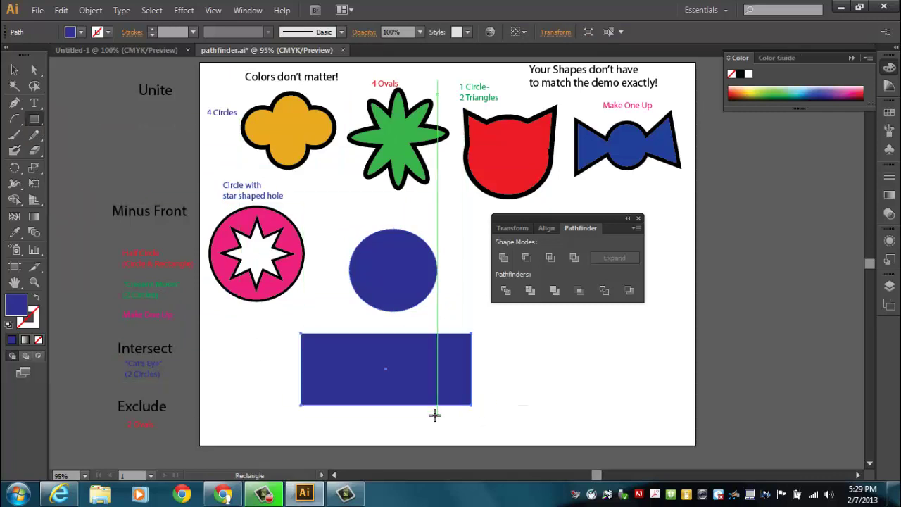
Fill the wide rectangle below the blue circle with near-black 050505.
key(v)
double_click(330, 349)
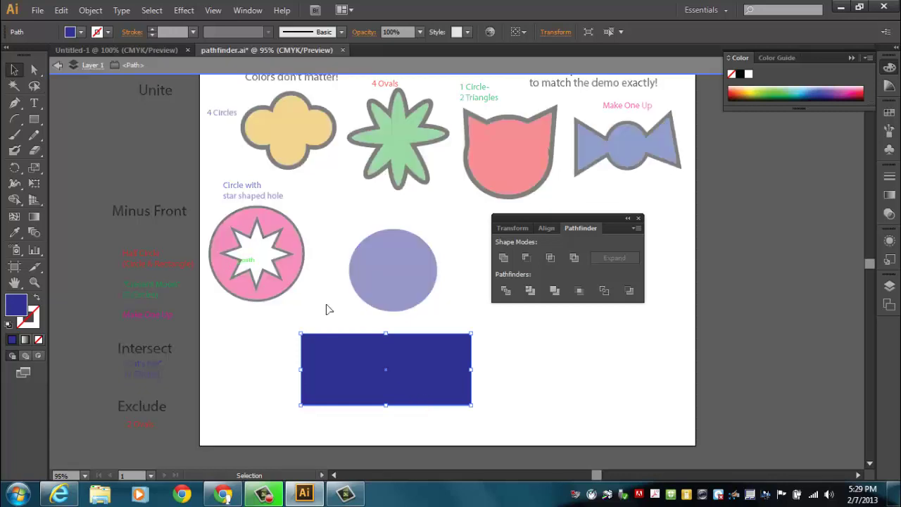
double_click(509, 377)
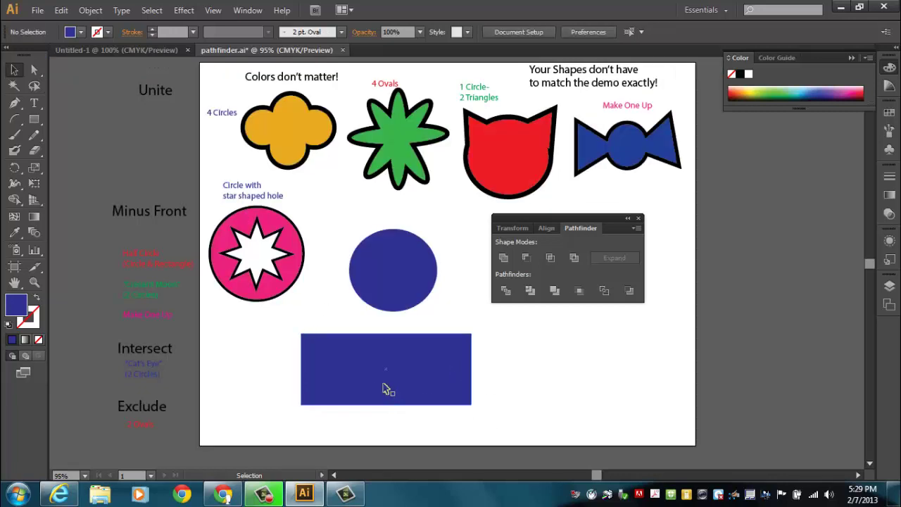
double_click(17, 304)
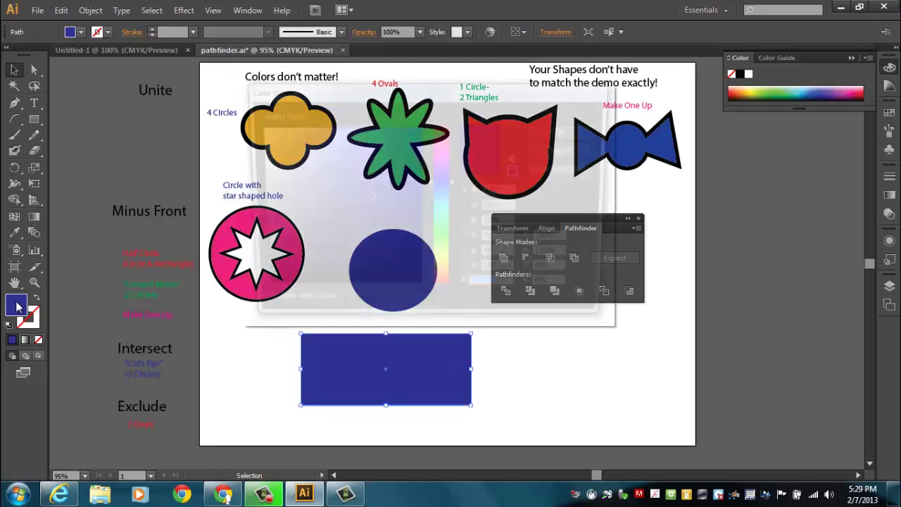
click(260, 290)
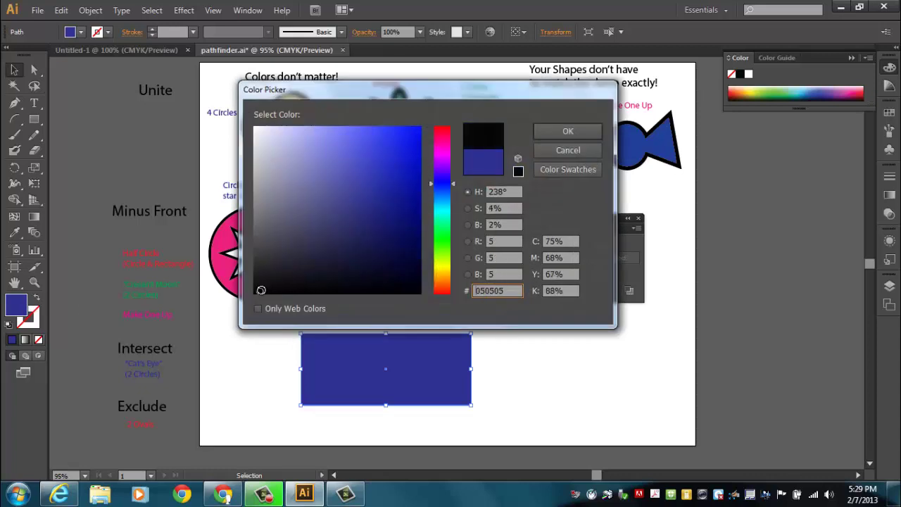
click(574, 133)
Move the black rectangle up over the lower half of the blue circle, centred on it.
drag(434, 397, 437, 339)
click(523, 392)
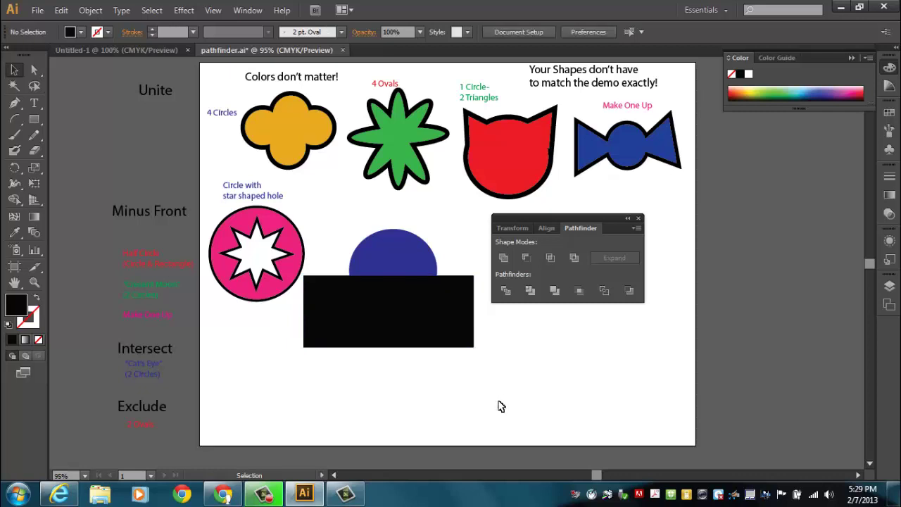
drag(449, 342, 456, 337)
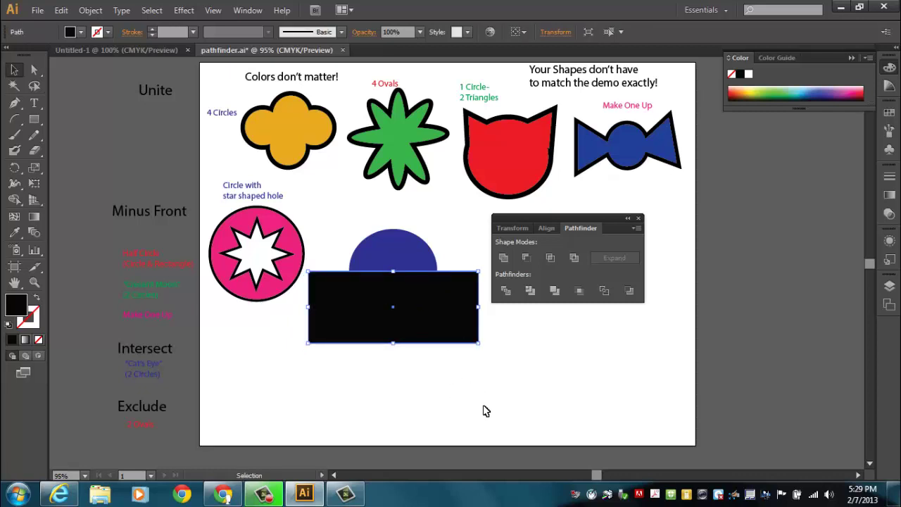
click(518, 381)
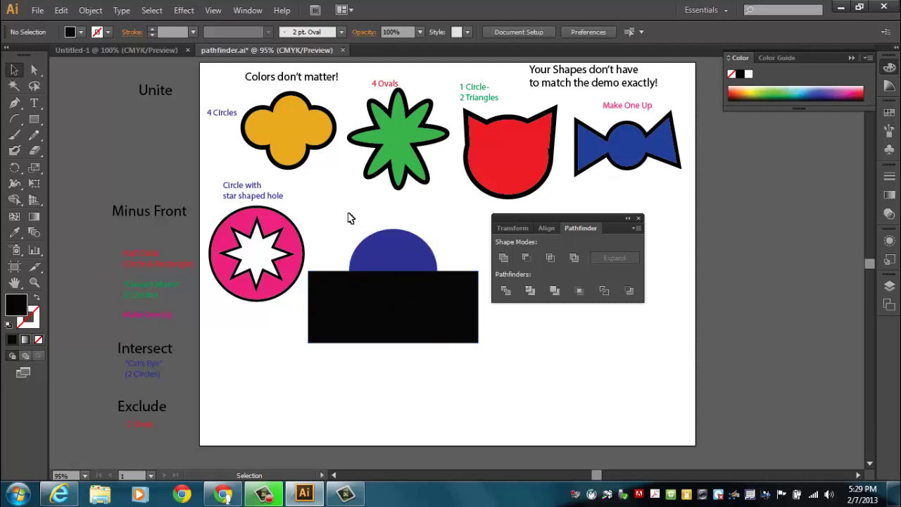
Subtract the black rectangle from the blue circle with Minus Front.
drag(346, 208, 423, 341)
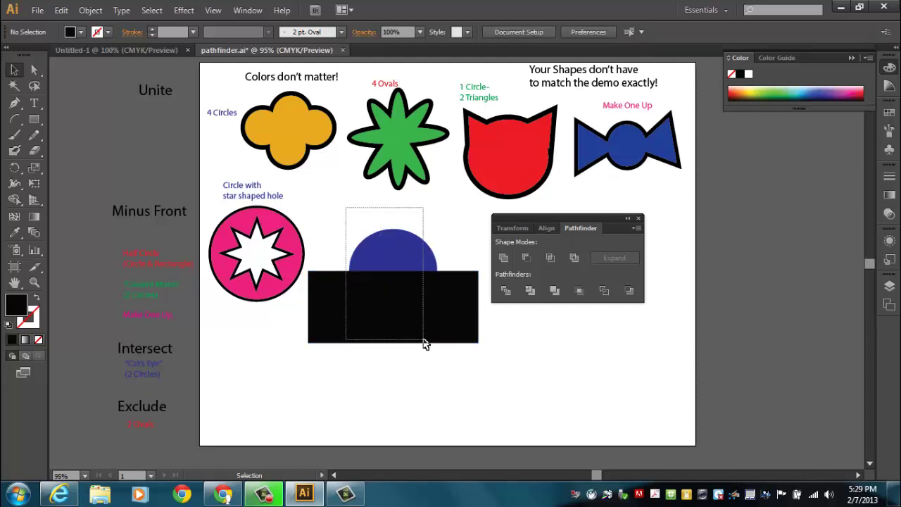
drag(422, 341, 423, 341)
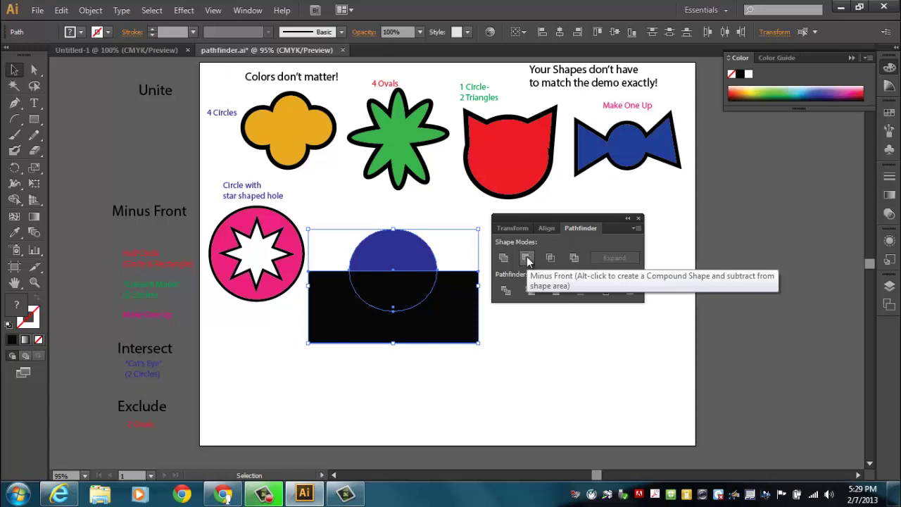
click(526, 258)
click(440, 326)
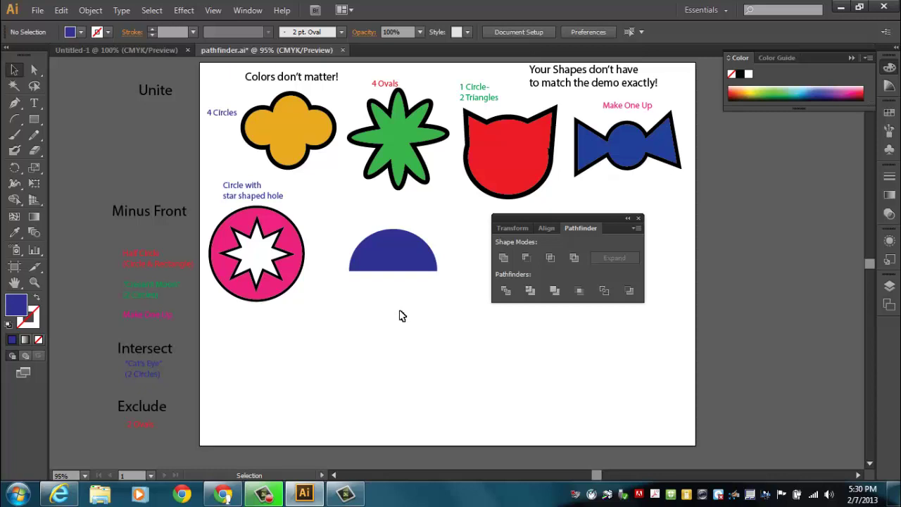
Position the half circle beside the star-holed circle and place the "Half Circle (Circle & Rectangle)" label above it.
drag(401, 267, 376, 276)
drag(165, 265, 390, 222)
drag(572, 223, 415, 337)
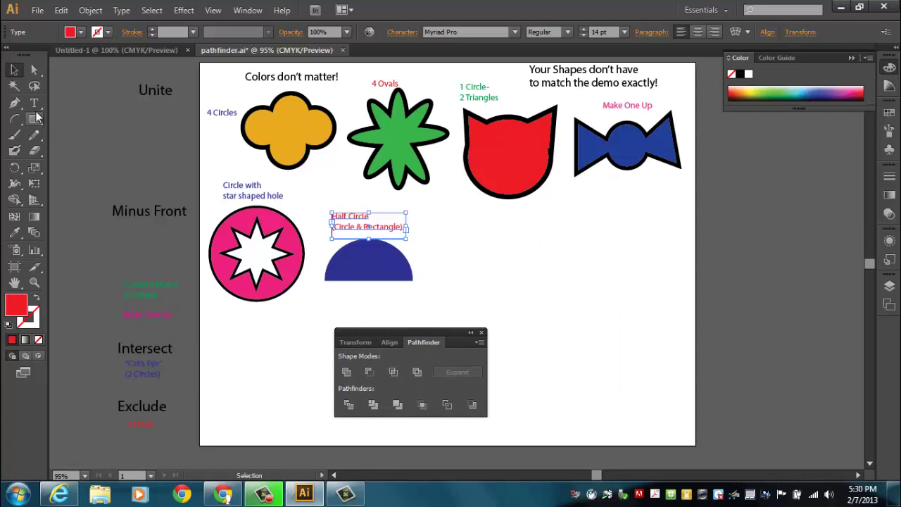
Draw a red circle below the cat-head shape and place an overlapping copy of it slightly to the right.
drag(36, 124, 67, 147)
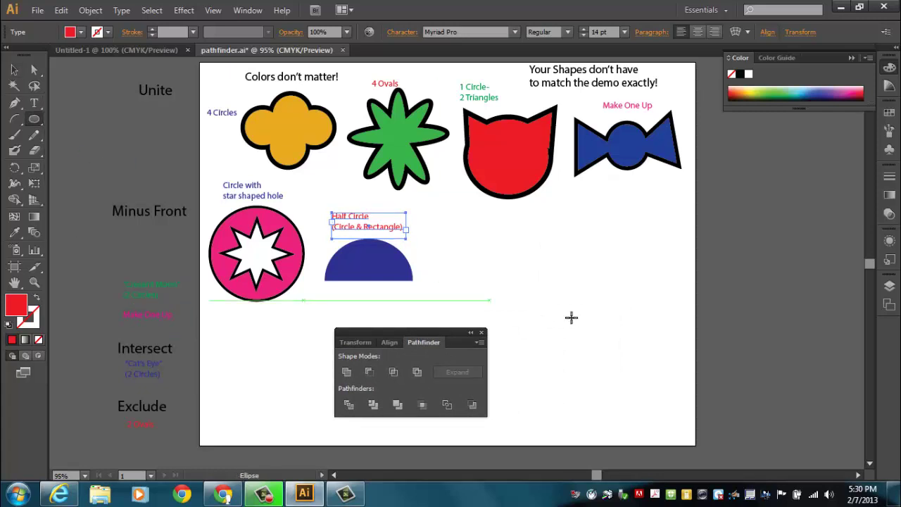
drag(459, 225, 565, 329)
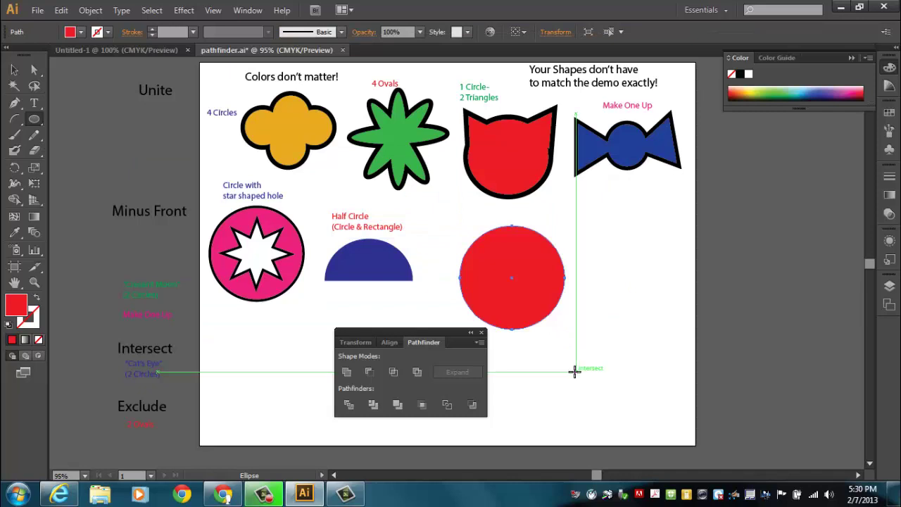
key(v)
drag(534, 318, 566, 324)
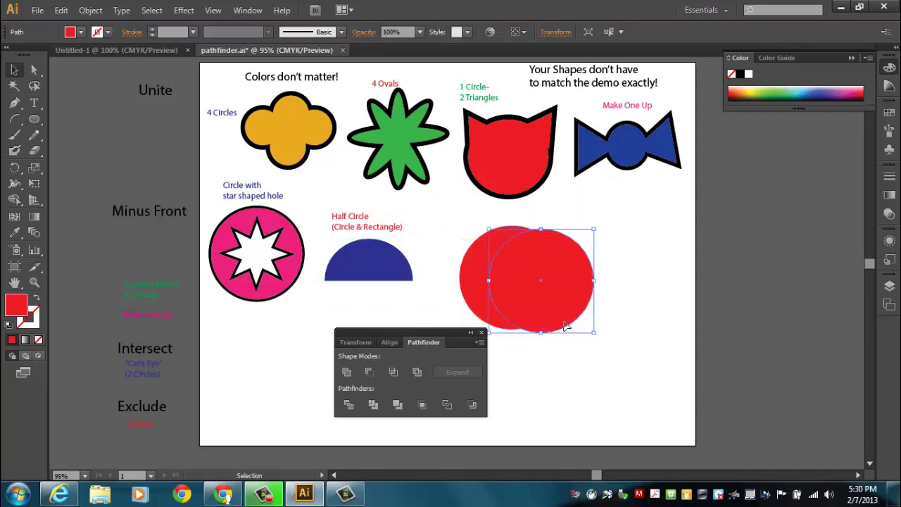
Fill the front circle with a very dark brown-red and shift it slightly further over the red circle.
double_click(17, 306)
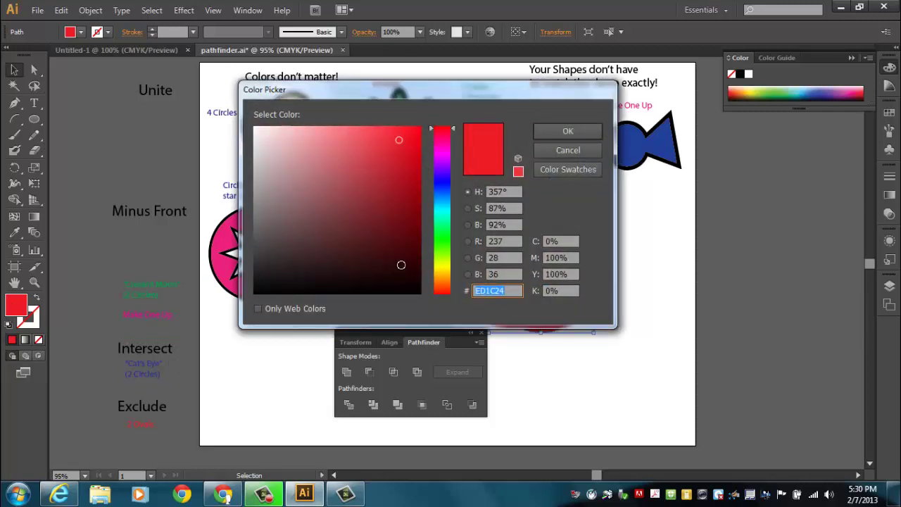
click(400, 265)
click(571, 131)
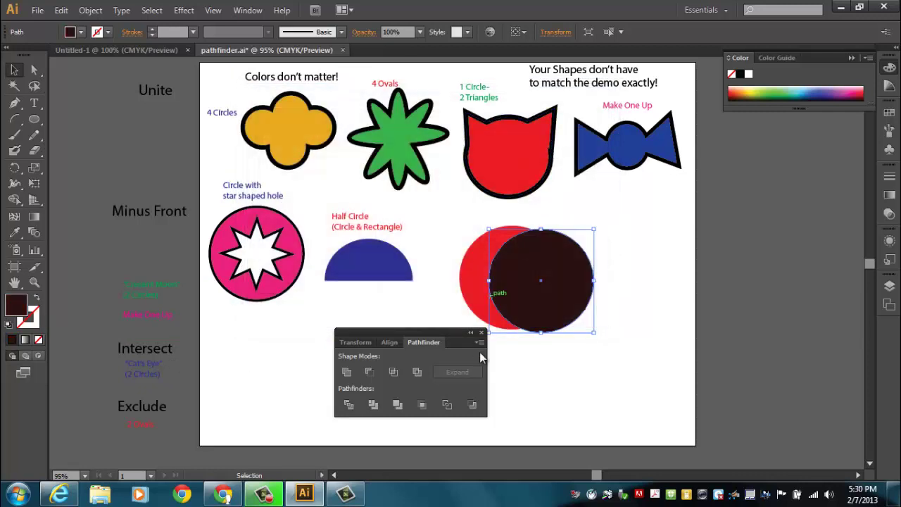
click(575, 381)
drag(434, 332, 387, 330)
drag(555, 330, 548, 333)
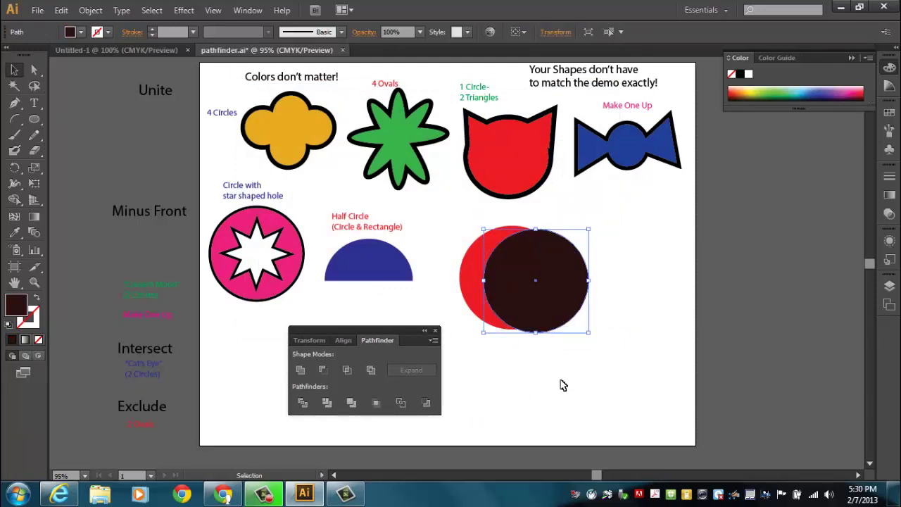
Subtract the dark circle from the red one with Minus Front and place the "Cresent Moon" (2 Circles) label inside the crescent.
drag(456, 215, 571, 345)
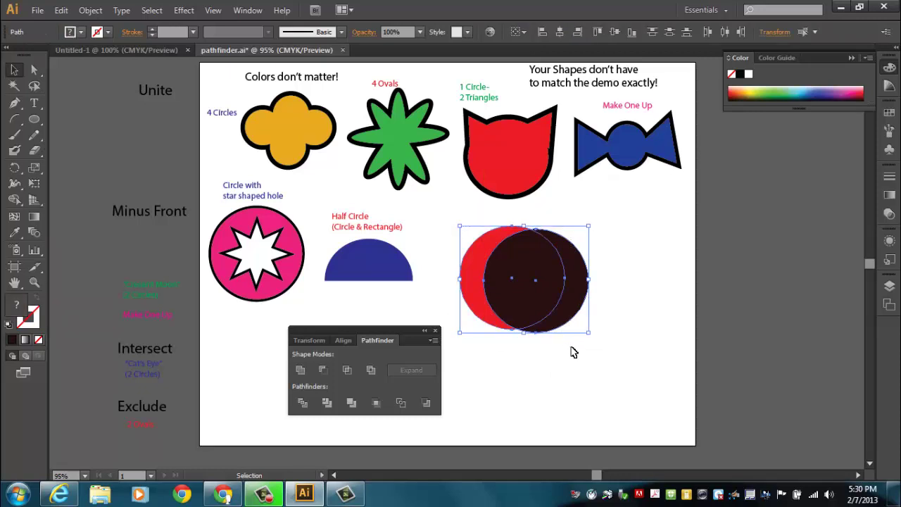
drag(335, 328, 341, 308)
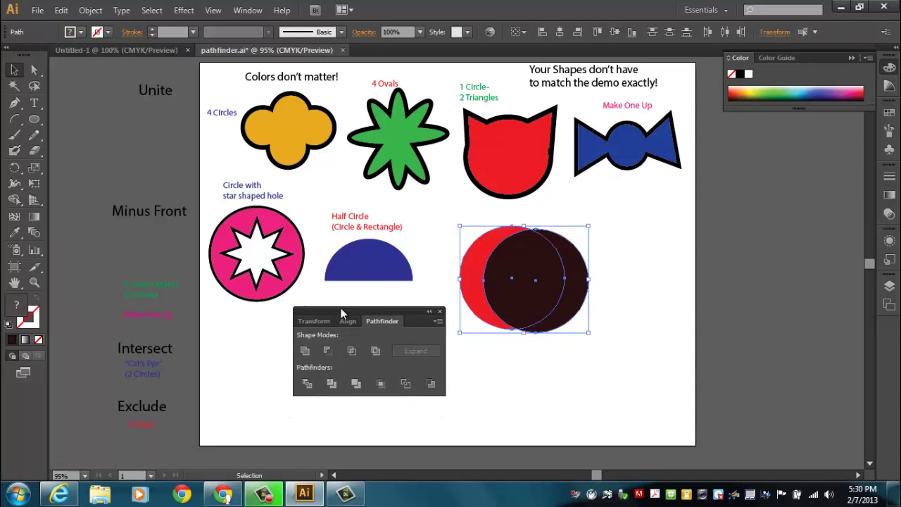
click(328, 349)
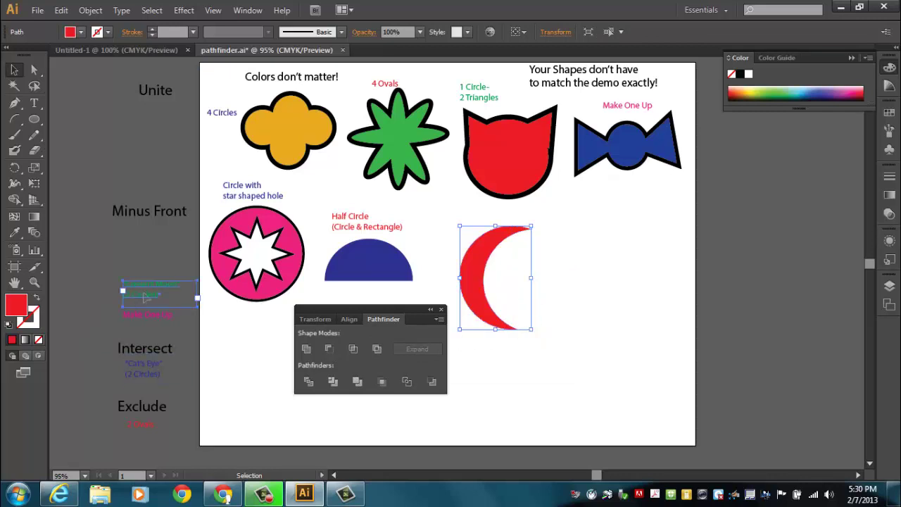
drag(131, 301, 501, 279)
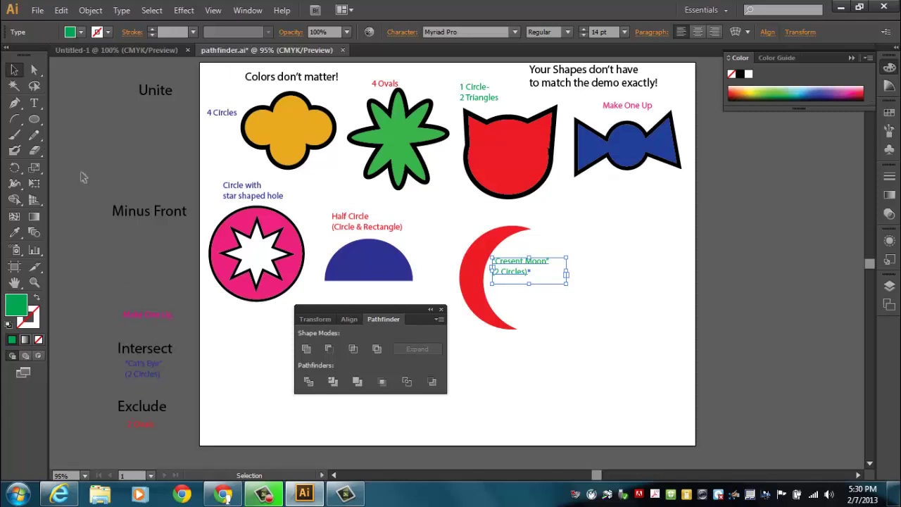
Draw a green circle to the right of the crescent and a smaller square below it for the "Make One Up" example.
click(34, 119)
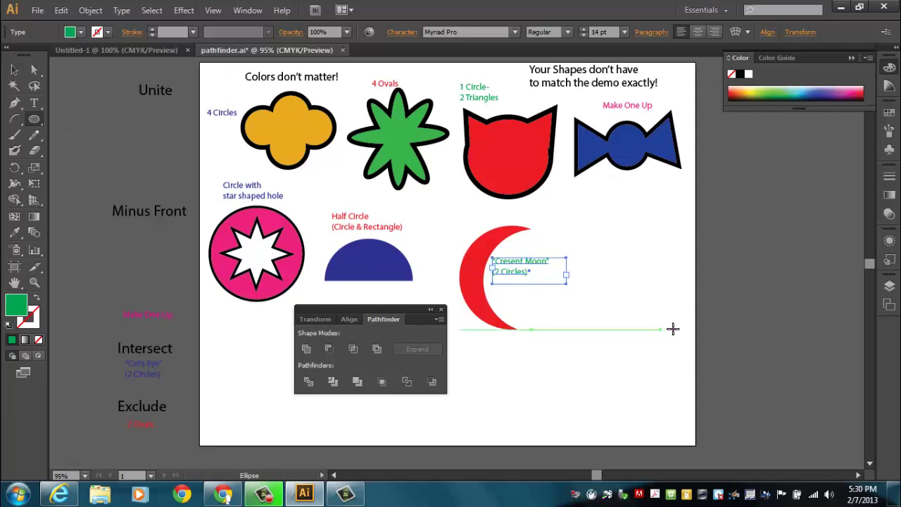
drag(586, 223, 672, 312)
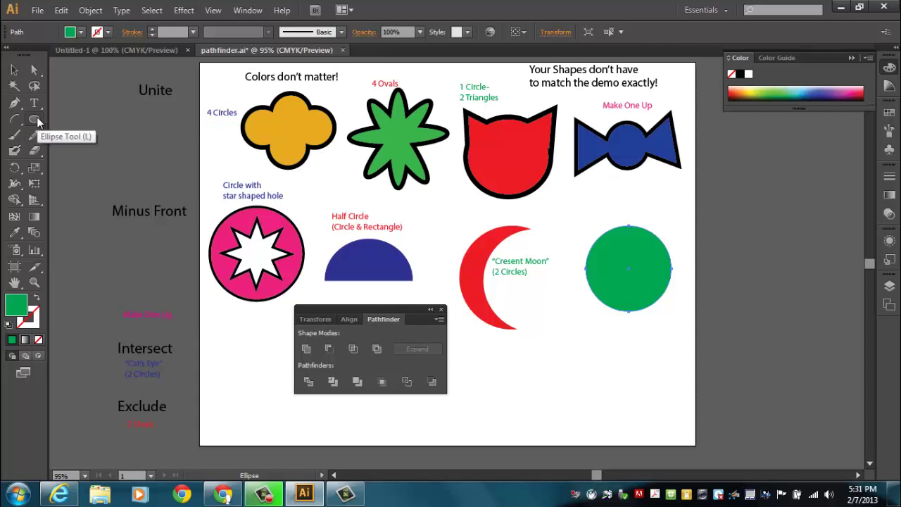
drag(35, 118, 61, 121)
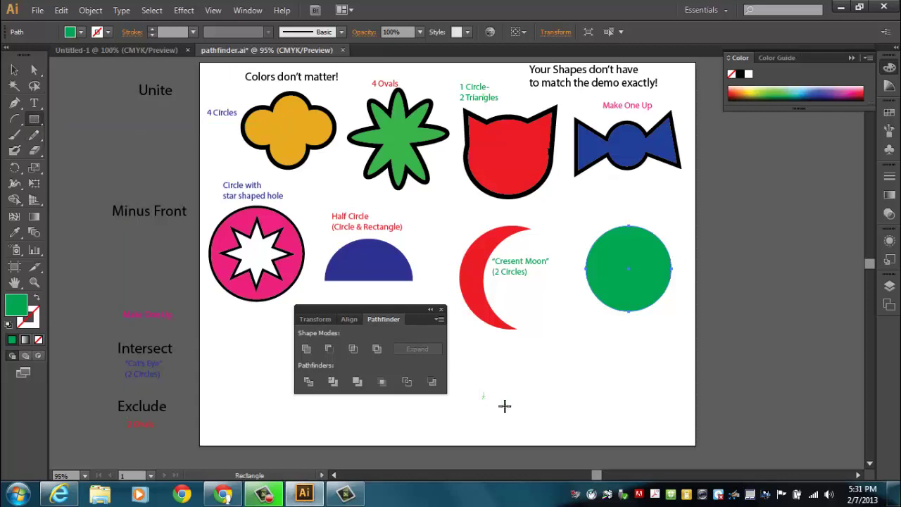
drag(572, 349, 643, 420)
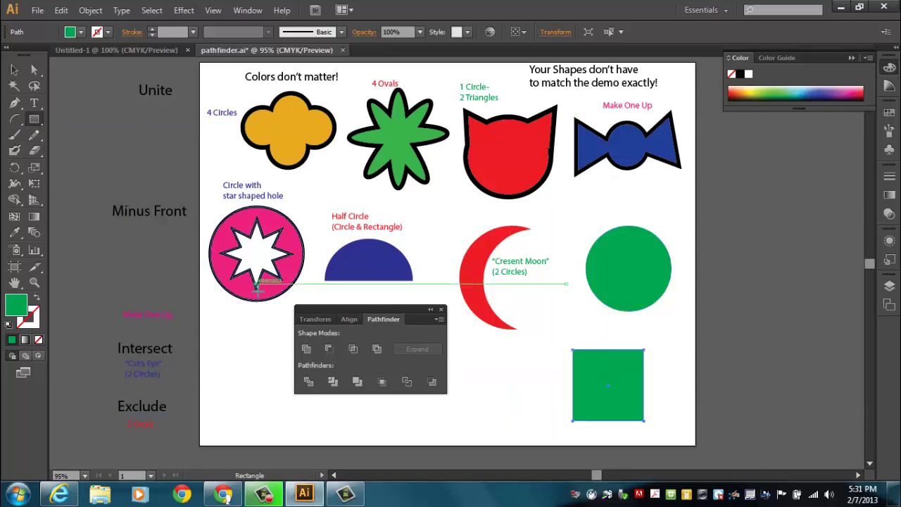
Fill the square below the green circle with near-black 0D0F0E.
double_click(17, 306)
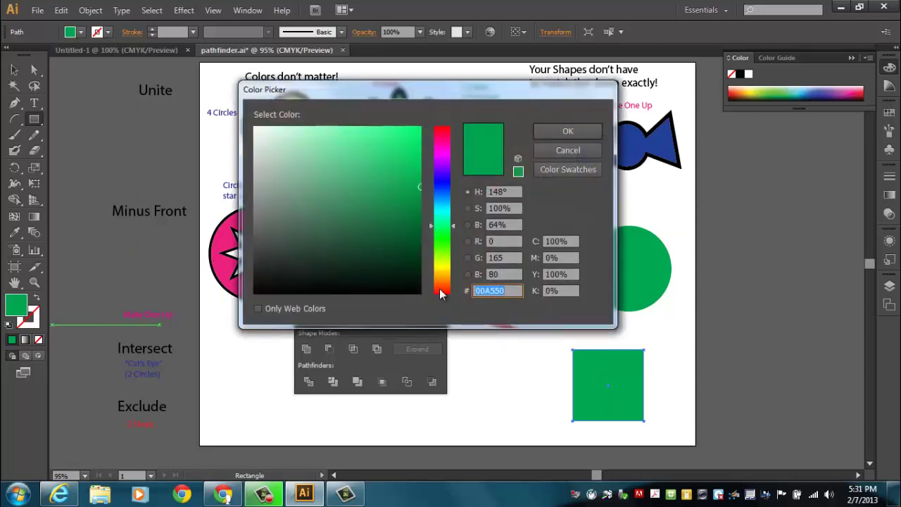
click(271, 285)
click(567, 132)
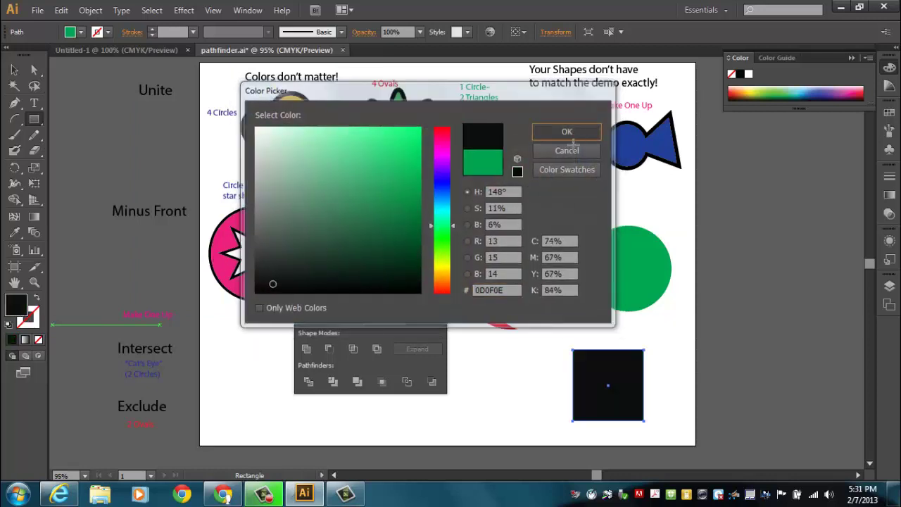
Move the black square over the right side of the green circle and rotate it so one corner points at the circle's centre.
click(15, 70)
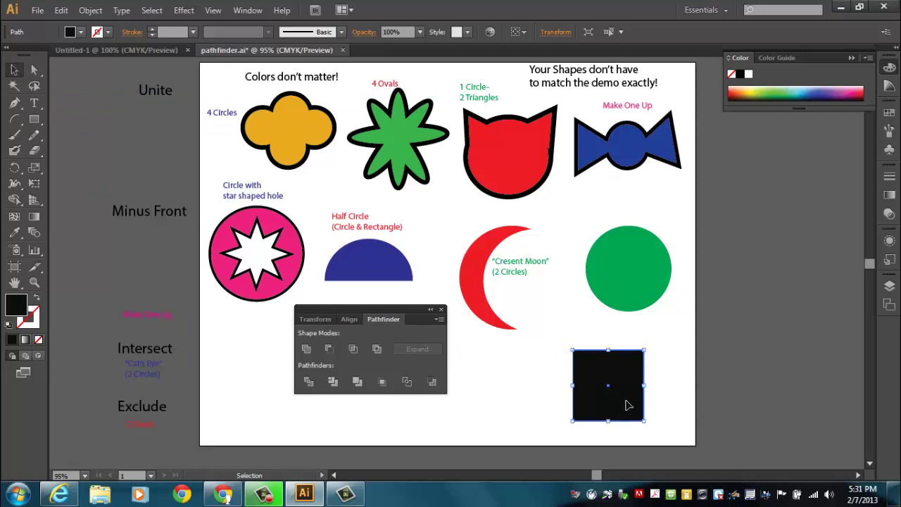
drag(628, 406, 683, 304)
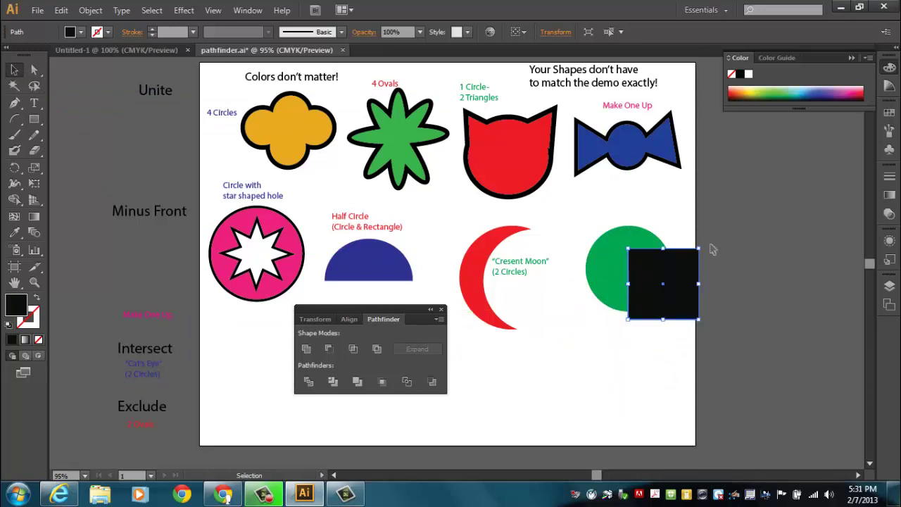
drag(704, 247, 672, 236)
click(672, 235)
drag(680, 305, 704, 298)
key(Right)
key(Right)
key(Right)
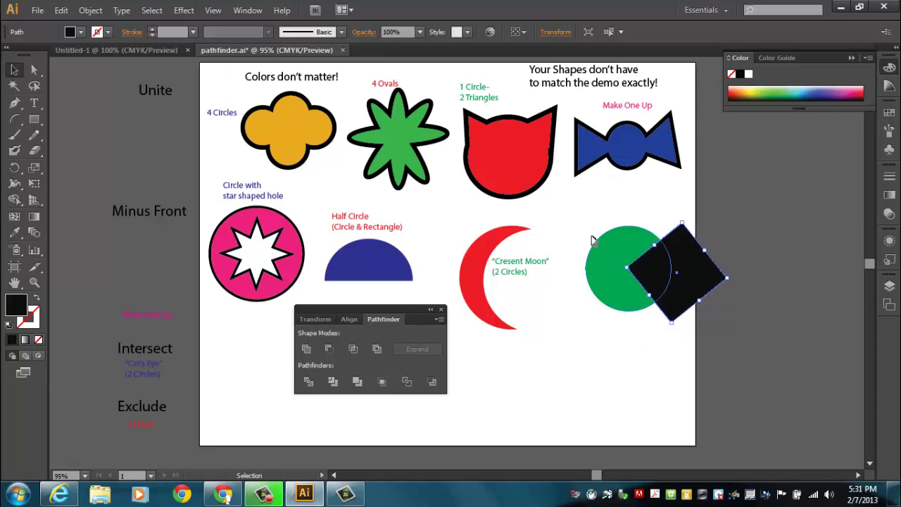
Subtract the black square from the green circle with Minus Front and move the wedge-cut circle slightly down and left.
drag(584, 211, 707, 346)
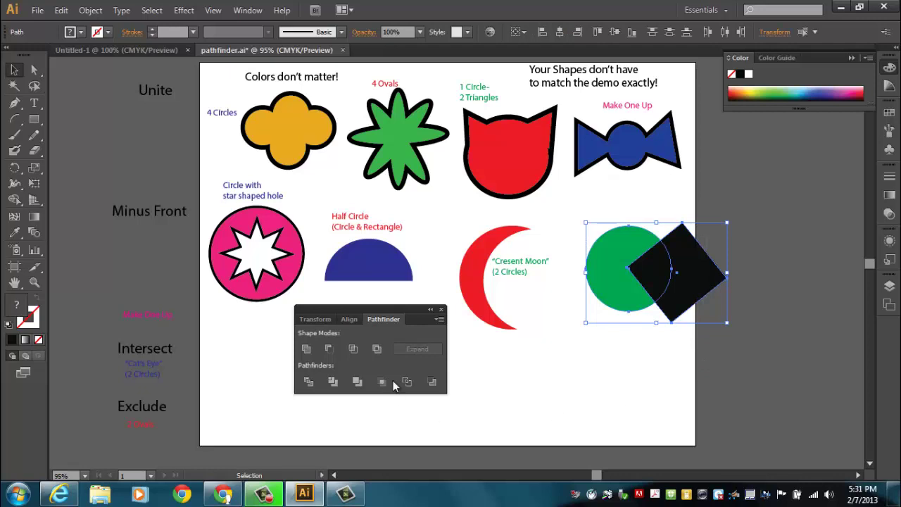
click(327, 348)
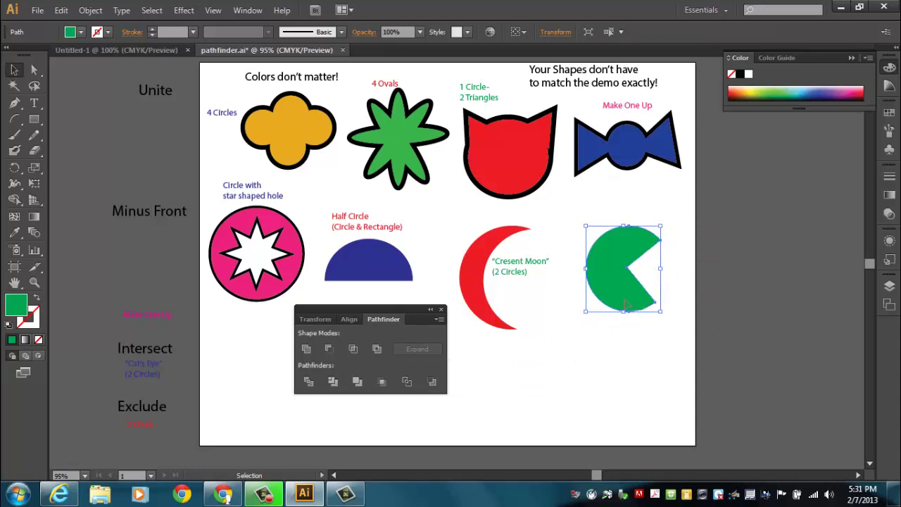
drag(627, 300, 618, 309)
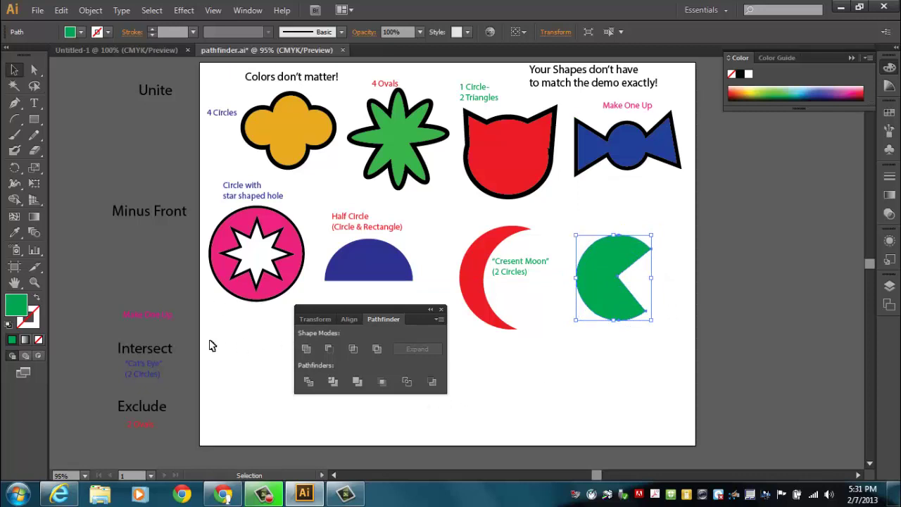
Place the remaining "Make One Up" label above the wedge-cut green circle and move the Pathfinder panel off the empty artboard area.
drag(139, 315, 630, 217)
drag(390, 308, 156, 236)
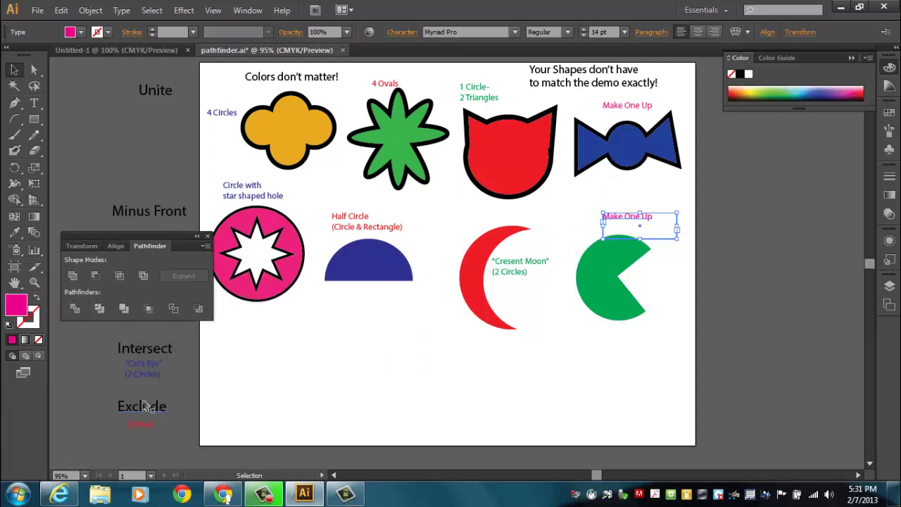
Draw a magenta circle on the empty artboard area below the half circle and place an overlapping copy on its right side.
click(33, 122)
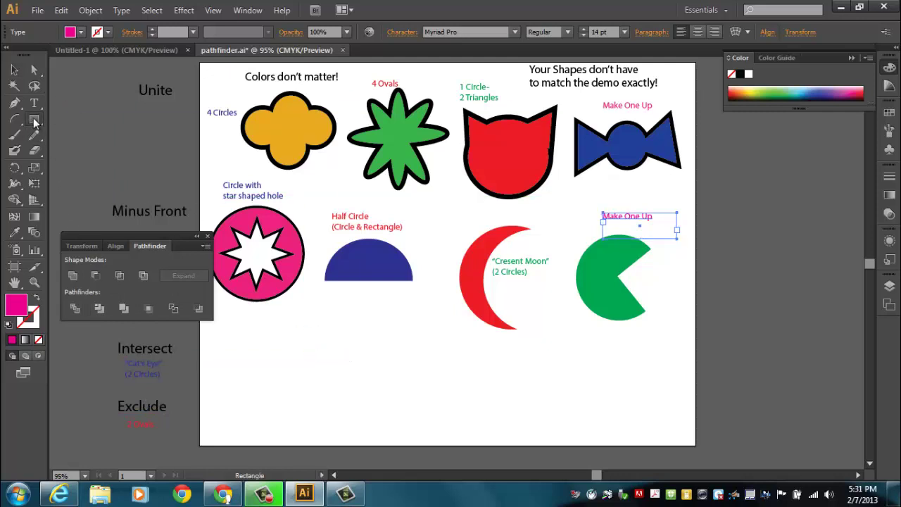
drag(33, 123, 75, 150)
drag(311, 326, 399, 426)
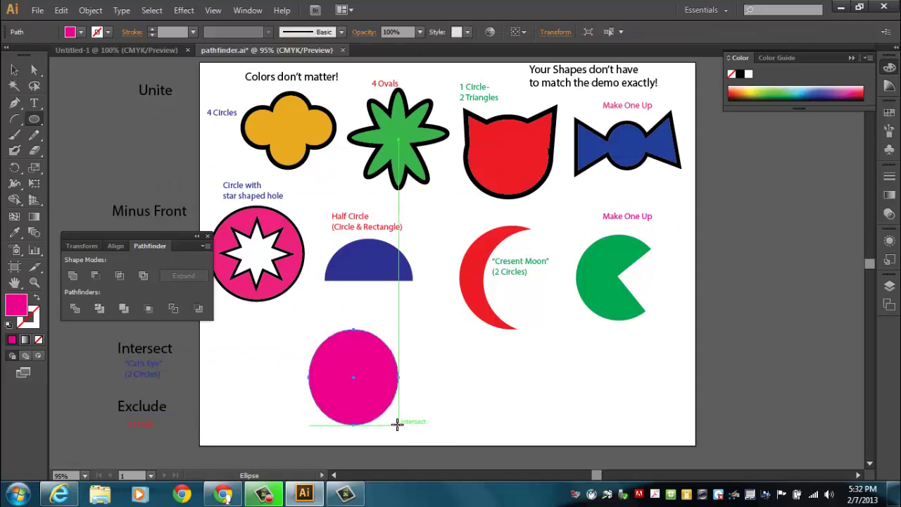
key(v)
drag(374, 416, 425, 416)
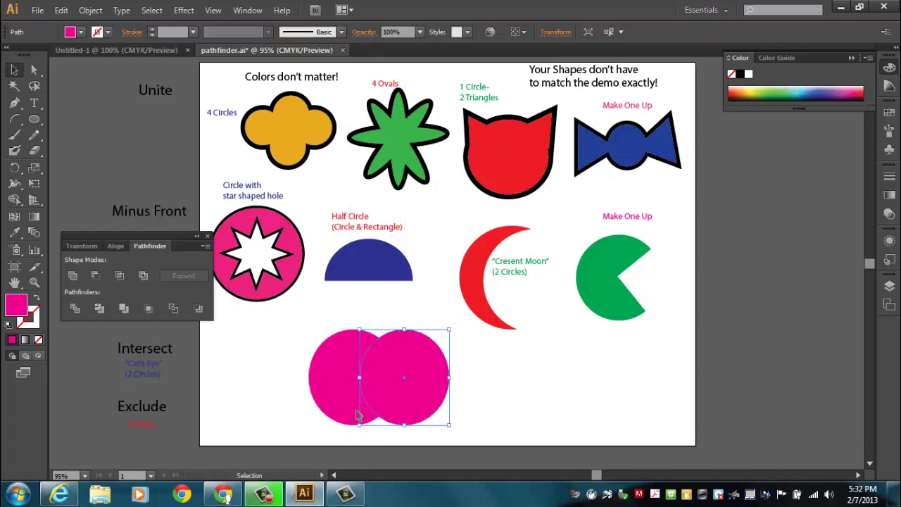
Fill the right one of the two overlapping magenta circles with yellow-green BDE515.
double_click(19, 307)
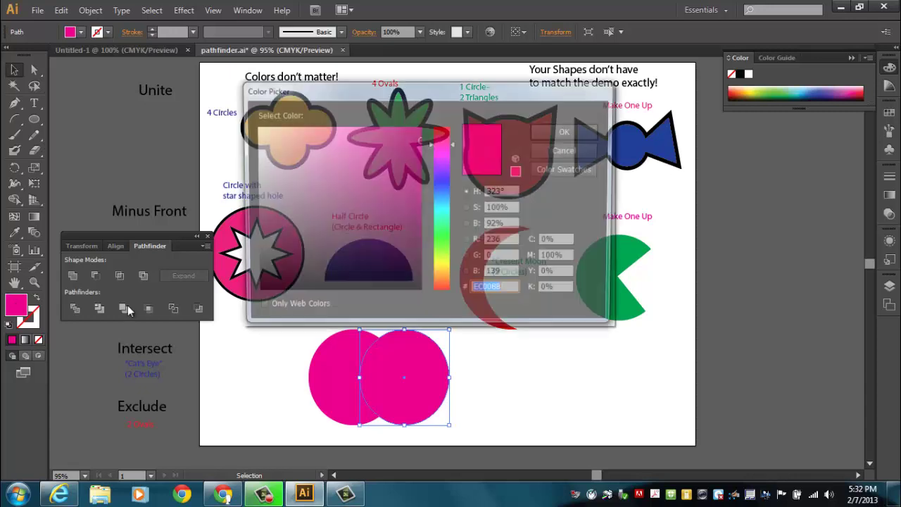
drag(444, 276, 442, 260)
click(407, 142)
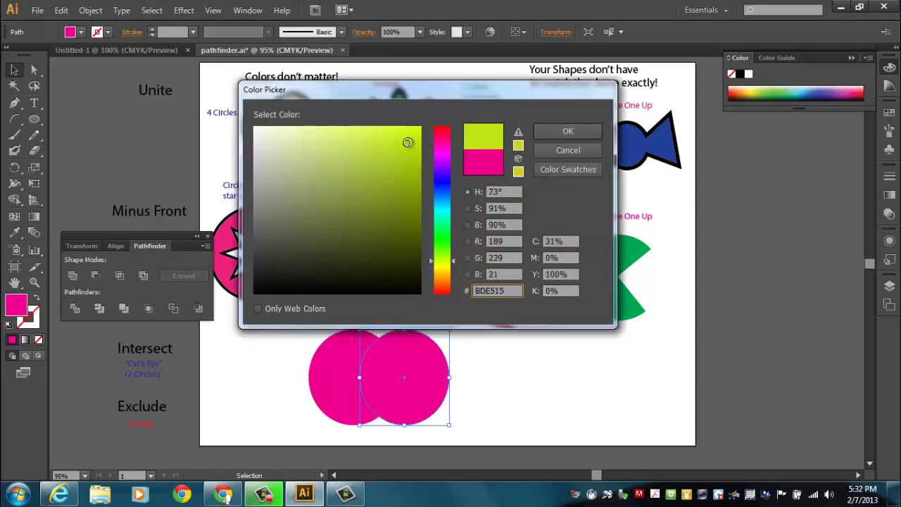
click(567, 131)
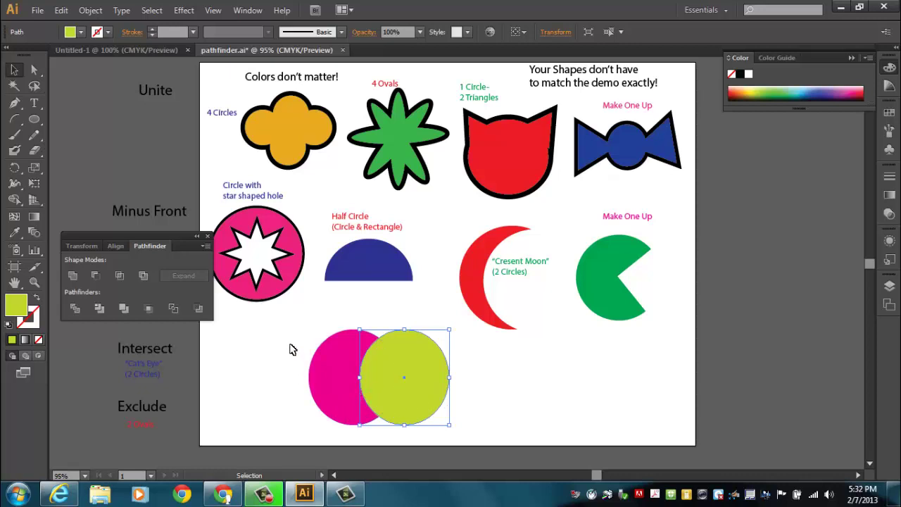
Combine the magenta and yellow-green circles with the Intersect shape mode, undoing it once and applying it again.
drag(292, 349, 458, 416)
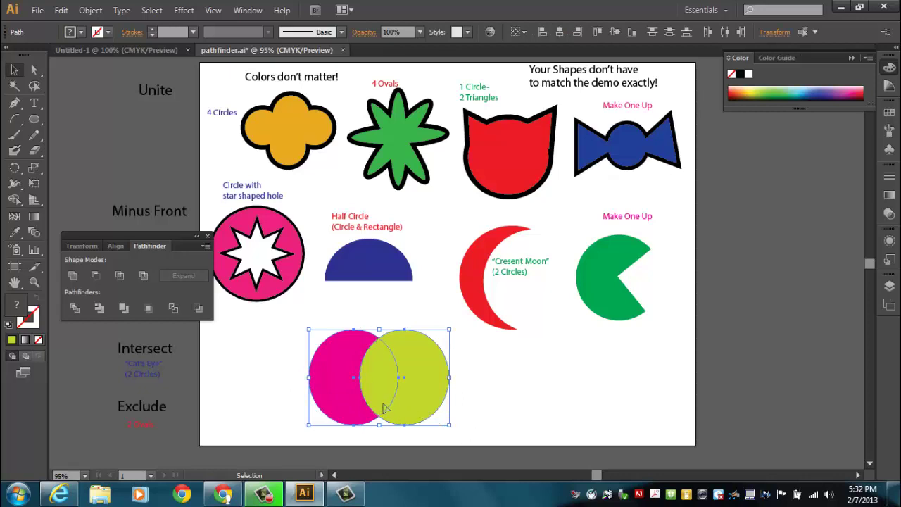
click(120, 276)
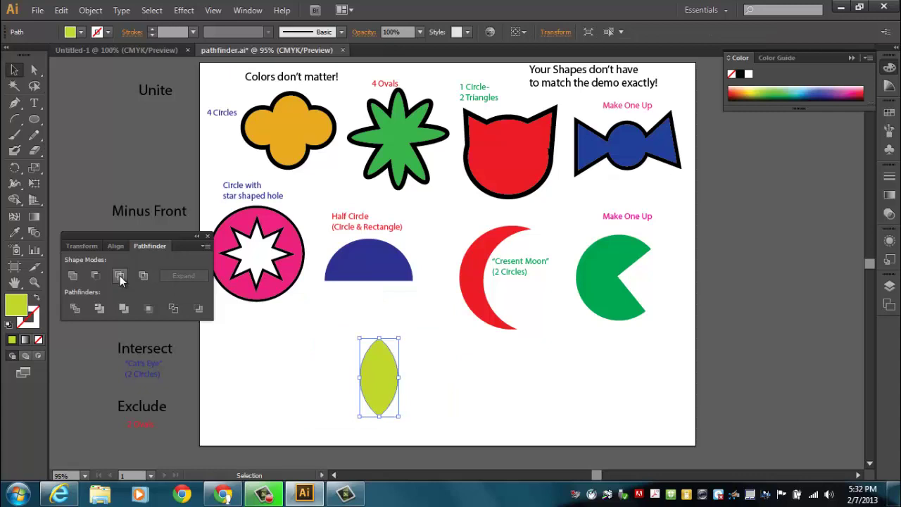
key(ctrl+z)
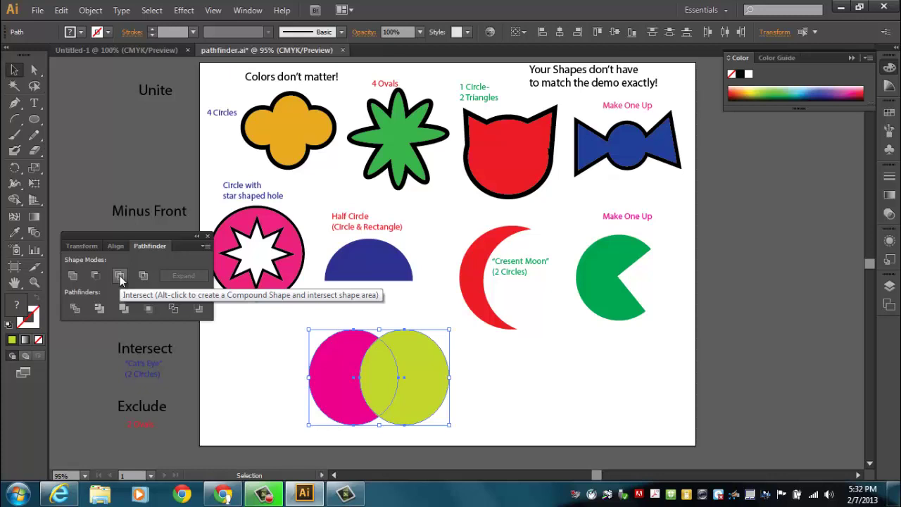
click(121, 277)
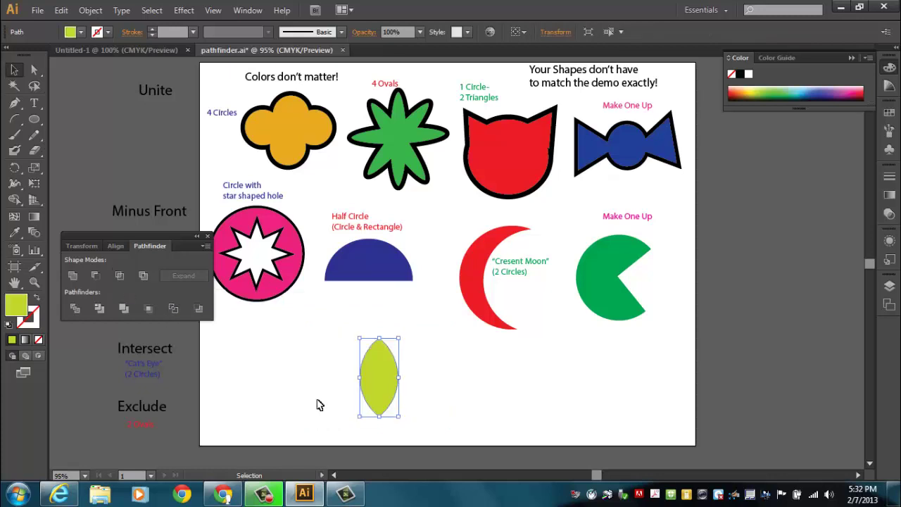
Tilt the yellow-green eye shape counterclockwise, move it below the star-hole circle and place the "Cat's Eye" (2 Circles) label above it.
drag(380, 403, 364, 382)
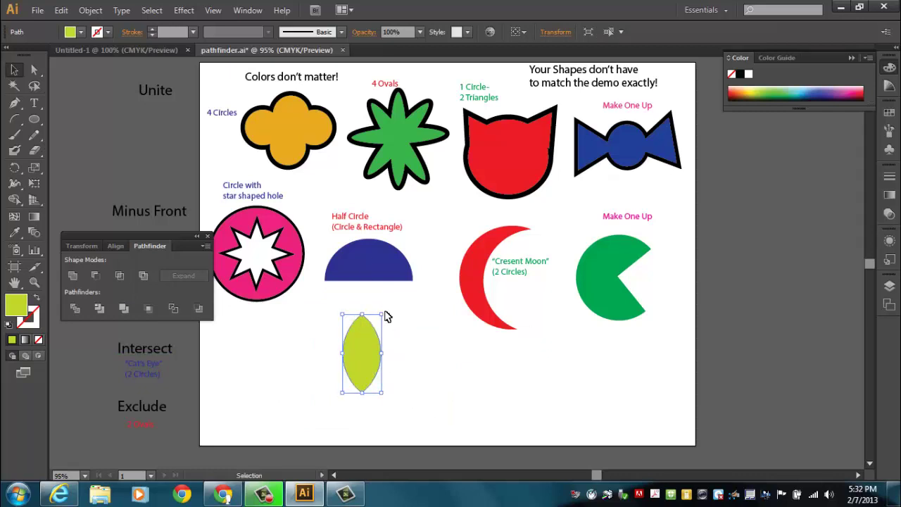
drag(388, 308, 358, 299)
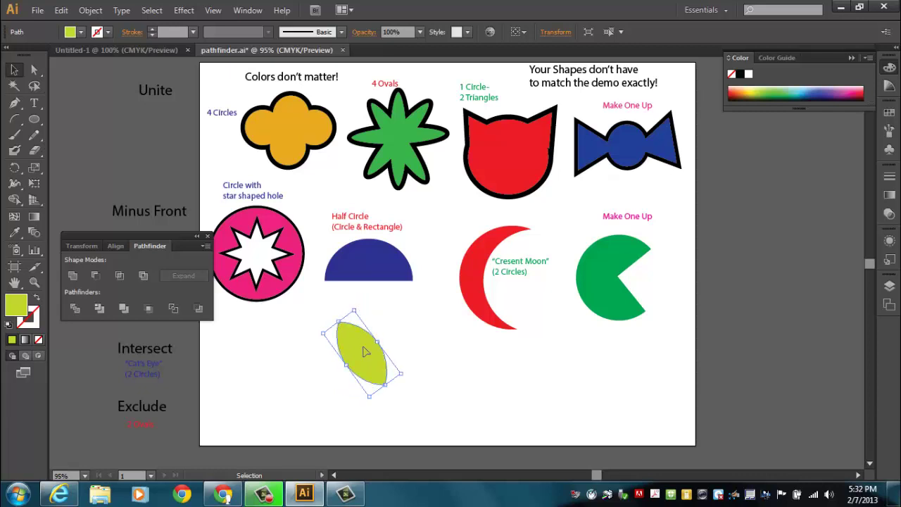
drag(364, 359, 290, 391)
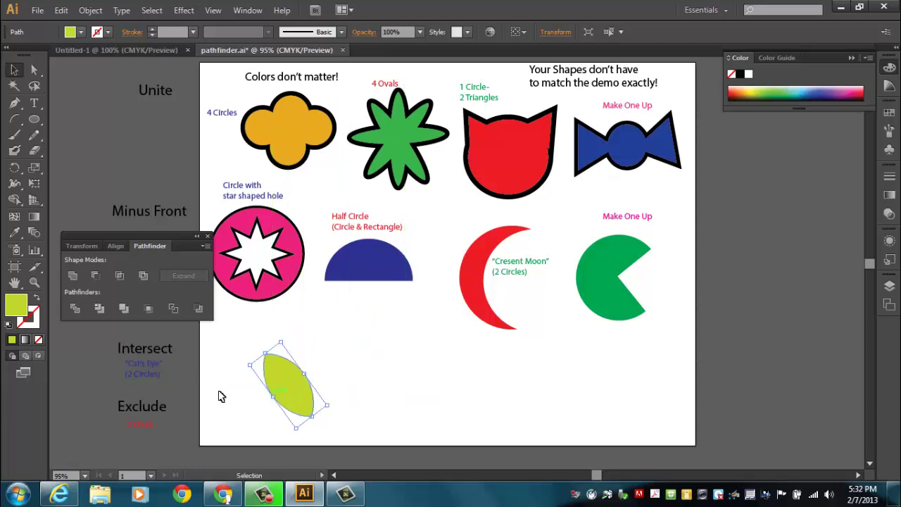
drag(139, 380, 294, 337)
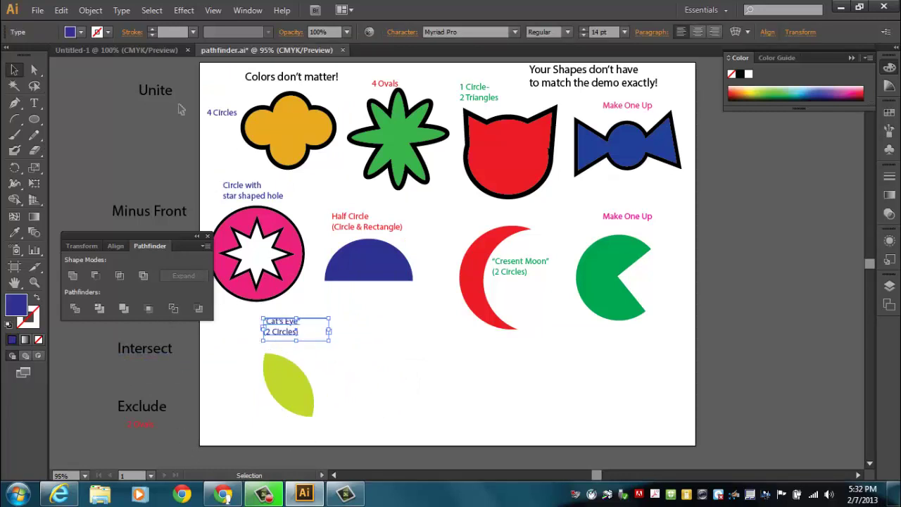
Draw a dark blue oval to the right of the cat's eye and place an overlapping copy on its right side.
click(38, 120)
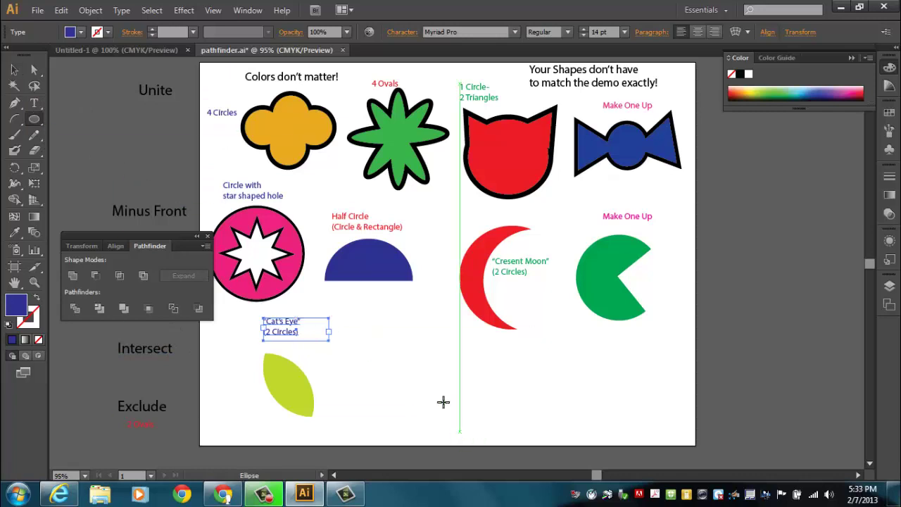
drag(387, 348, 497, 411)
key(v)
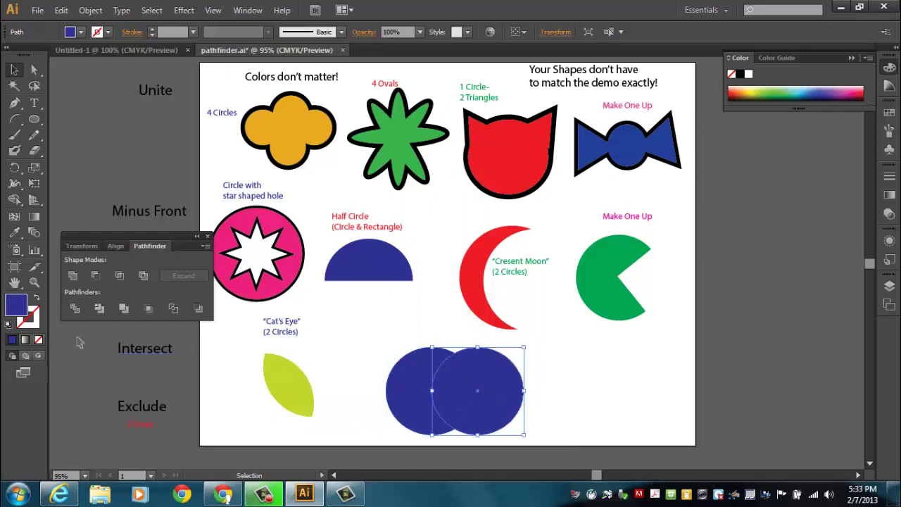
Fill the right one of the two overlapping blue ovals with green.
double_click(19, 309)
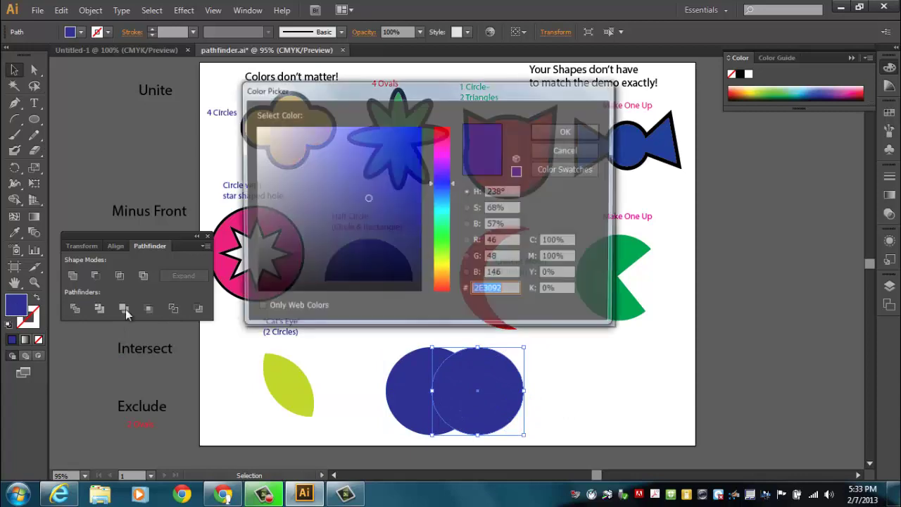
drag(442, 275, 450, 230)
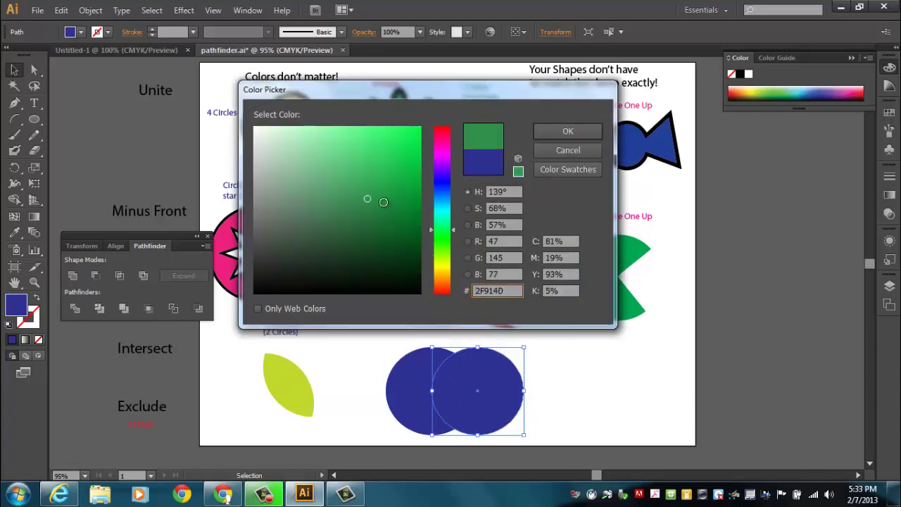
drag(383, 202, 420, 196)
click(567, 131)
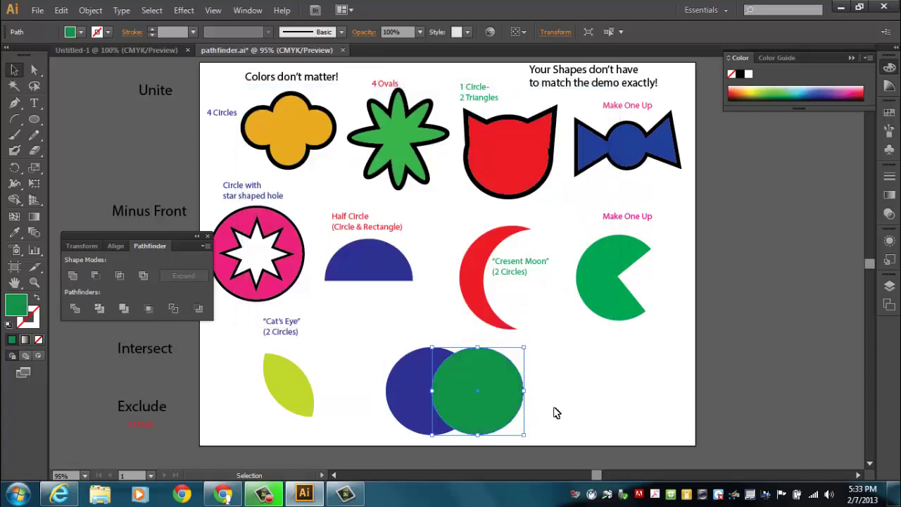
Combine the blue and green ovals with the Exclude shape mode, undoing it once and applying it again.
click(554, 415)
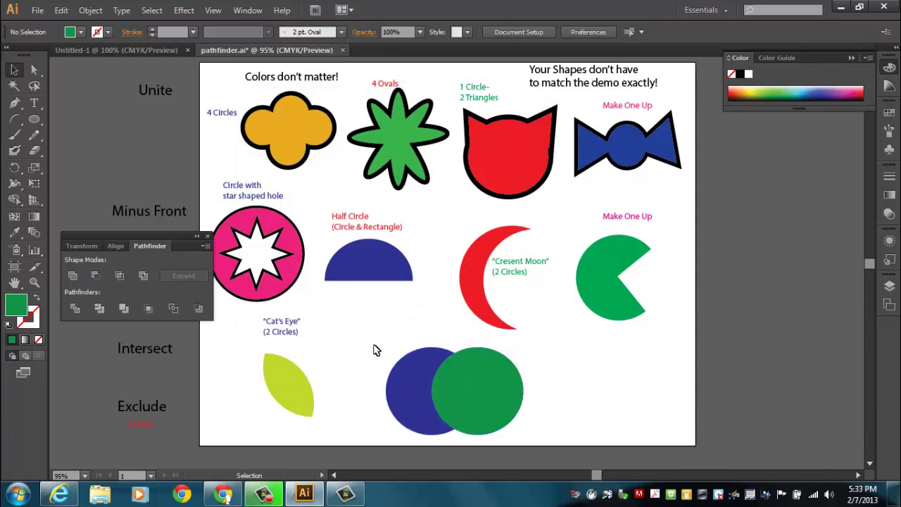
drag(373, 346, 510, 420)
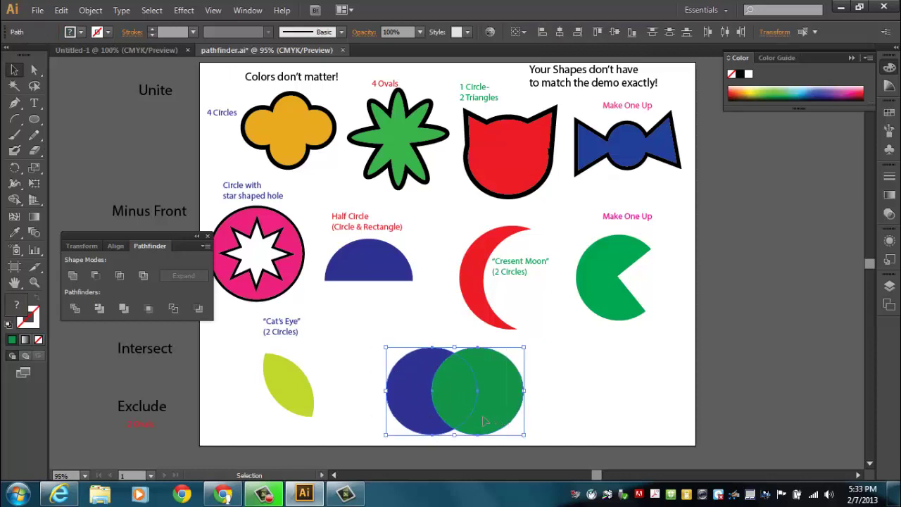
click(143, 275)
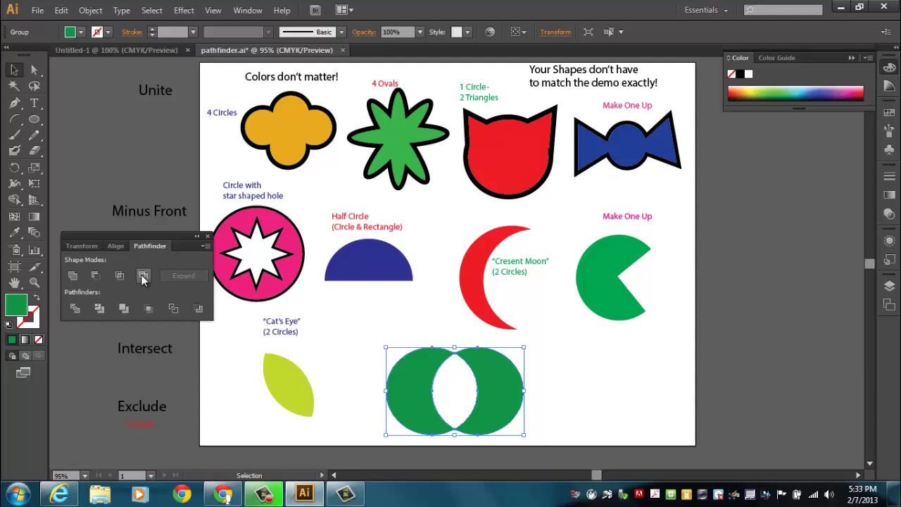
key(ctrl+z)
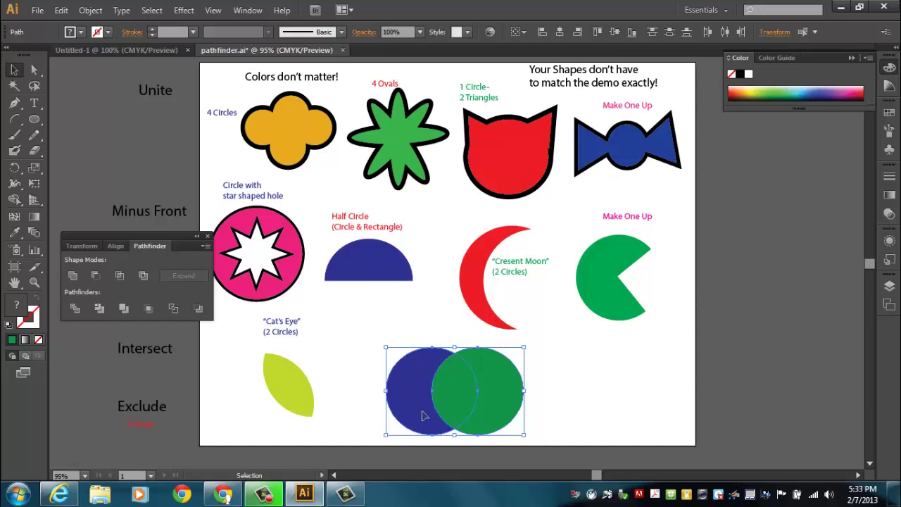
click(144, 277)
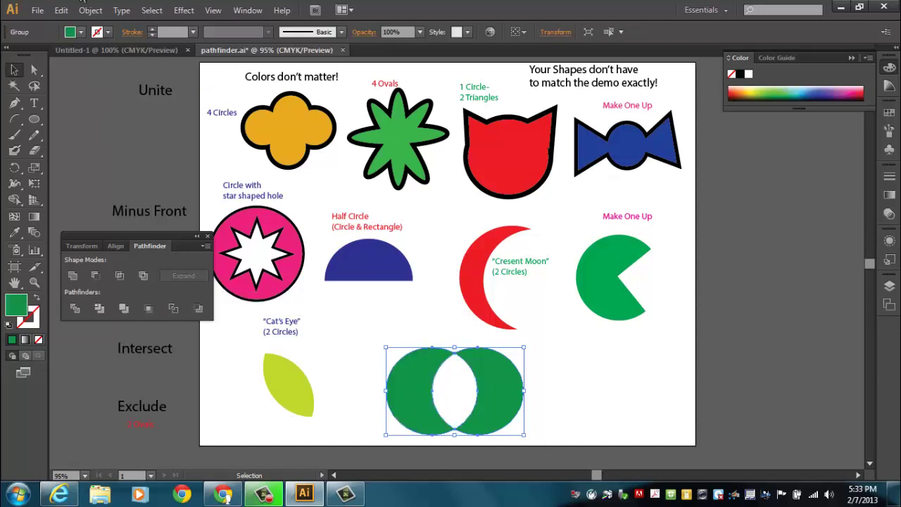
Give the excluded green ovals a 7 pt black stroke.
click(152, 30)
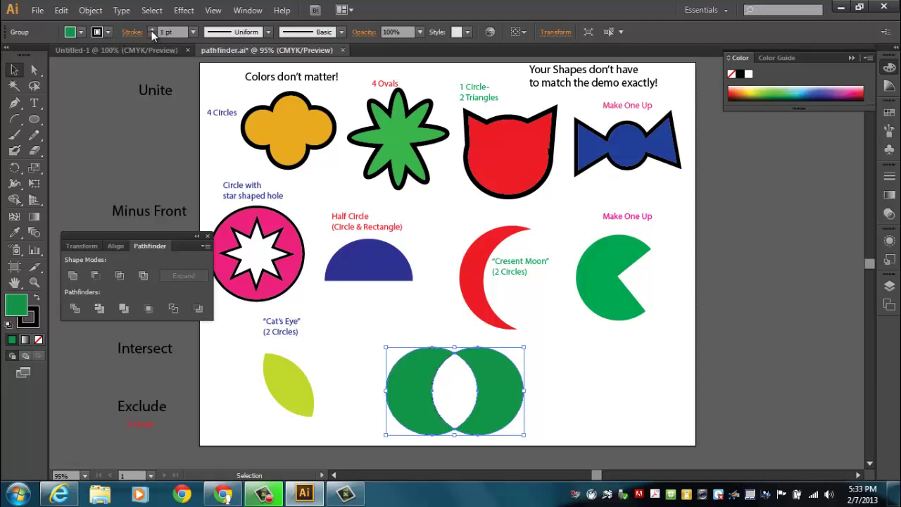
click(152, 31)
click(152, 30)
click(152, 30)
click(152, 31)
click(152, 30)
click(152, 31)
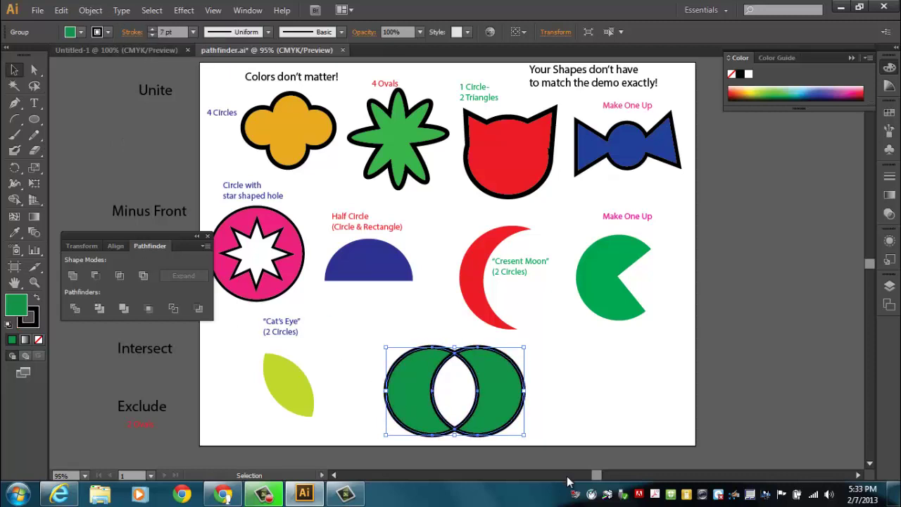
Move the outlined green ovals closer to the cat's eye and place the "2 Ovals" label above them.
click(615, 392)
drag(503, 418, 470, 417)
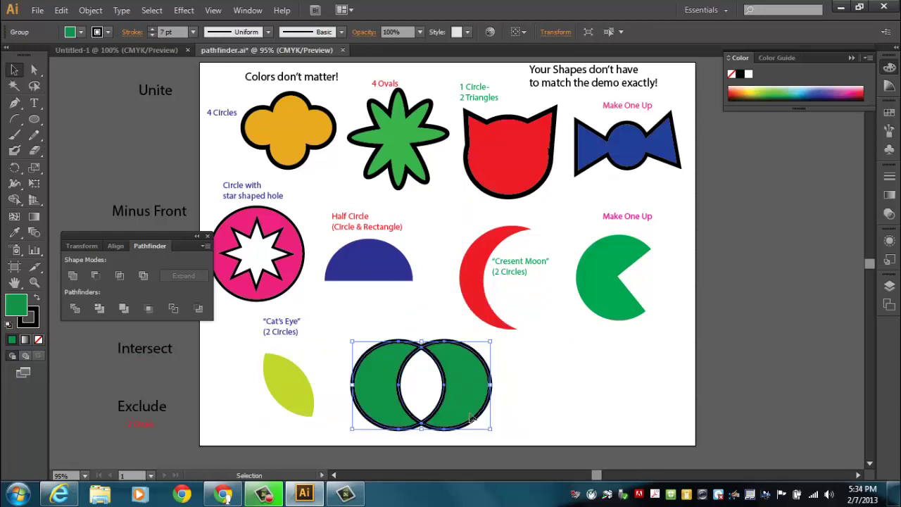
drag(141, 424, 428, 327)
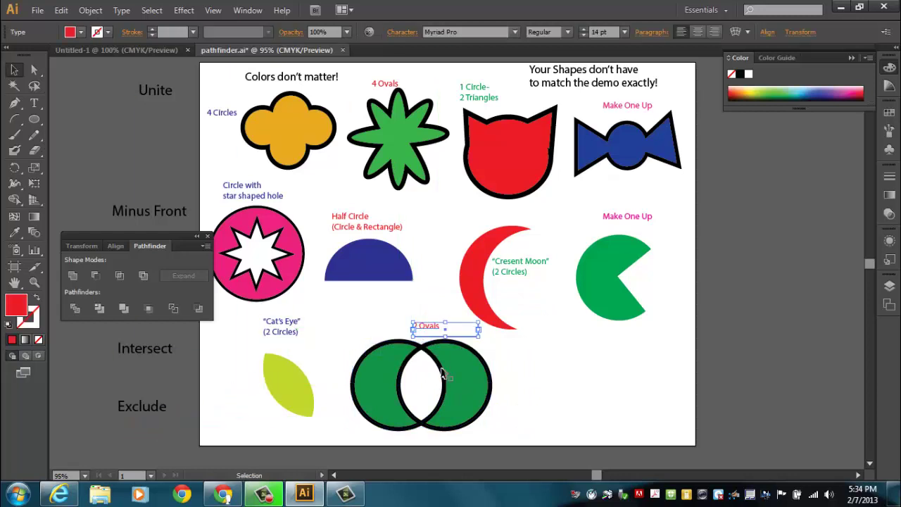
click(550, 392)
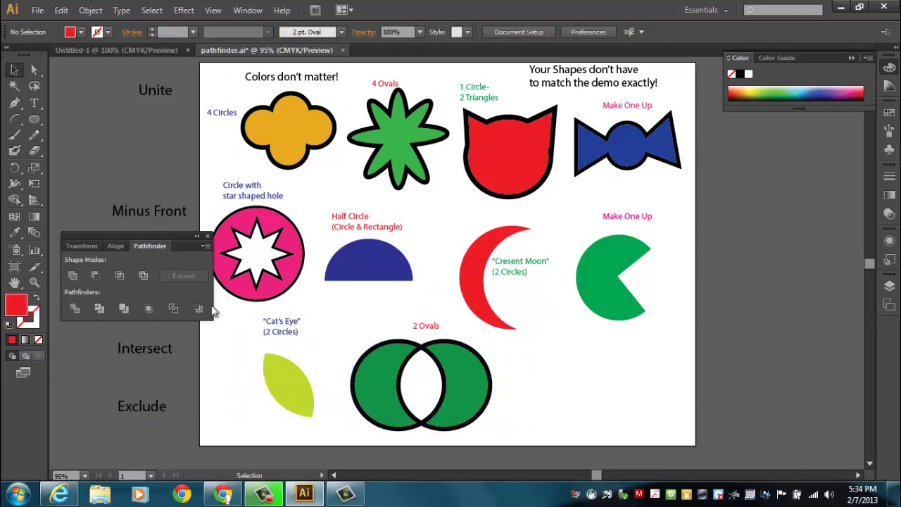
Move the Pathfinder panel away from the star-hole circle to the empty area right of the two ovals.
drag(135, 246, 738, 338)
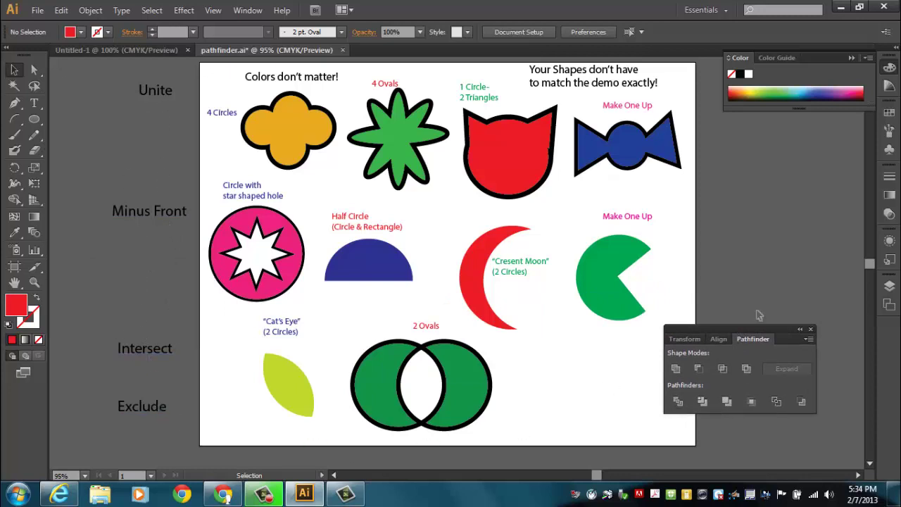
drag(734, 326, 711, 328)
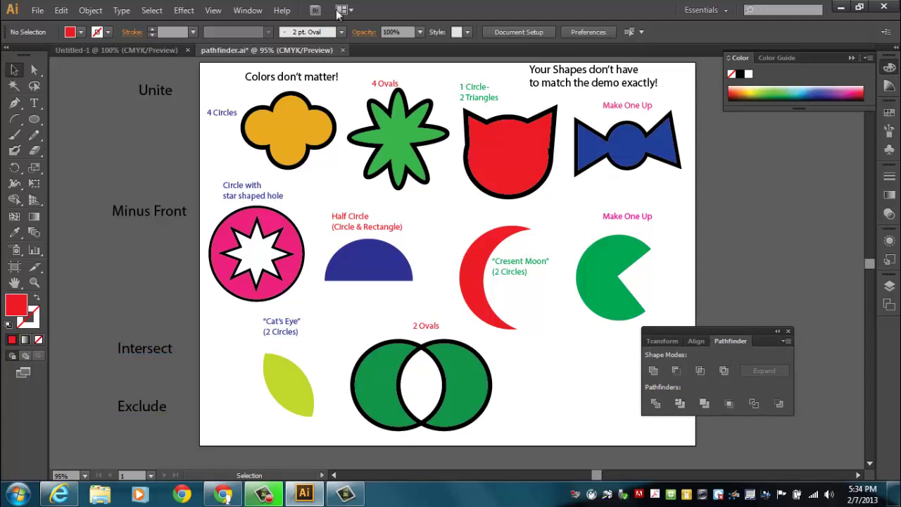
click(248, 12)
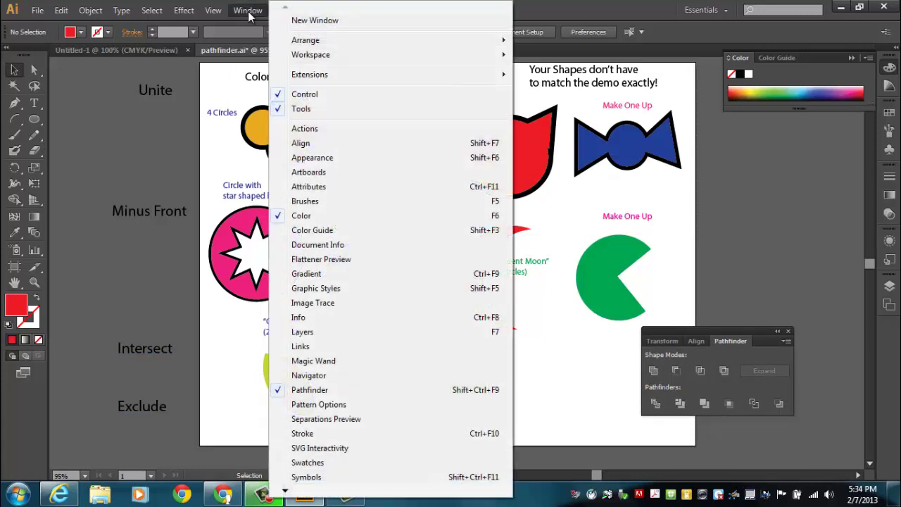
click(248, 11)
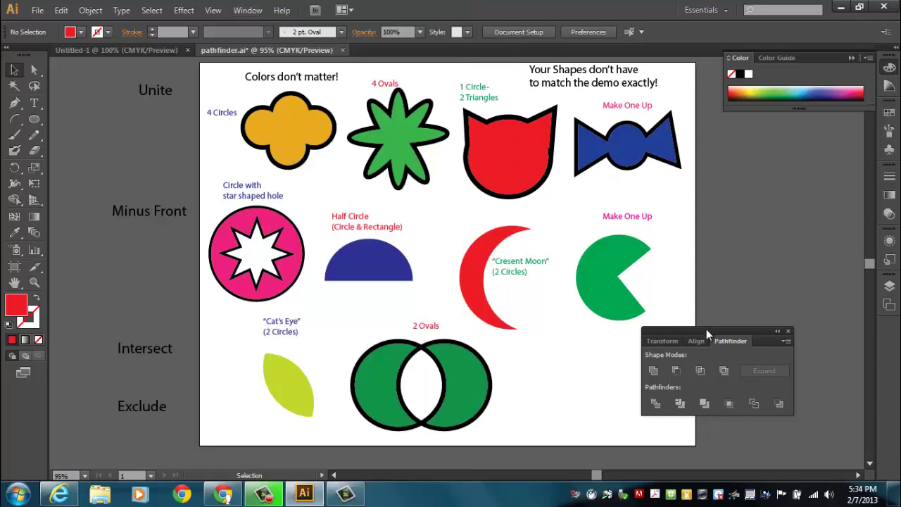
drag(706, 329, 646, 342)
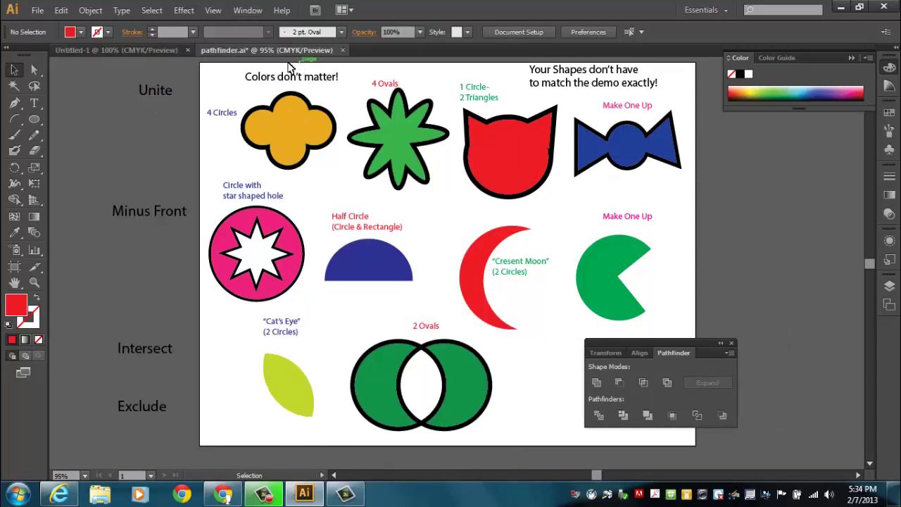
Save the document as pathfinder in the Dropbox folder on the H: drive, as an Adobe Illustrator file with the Illustrator CS6 options.
click(37, 11)
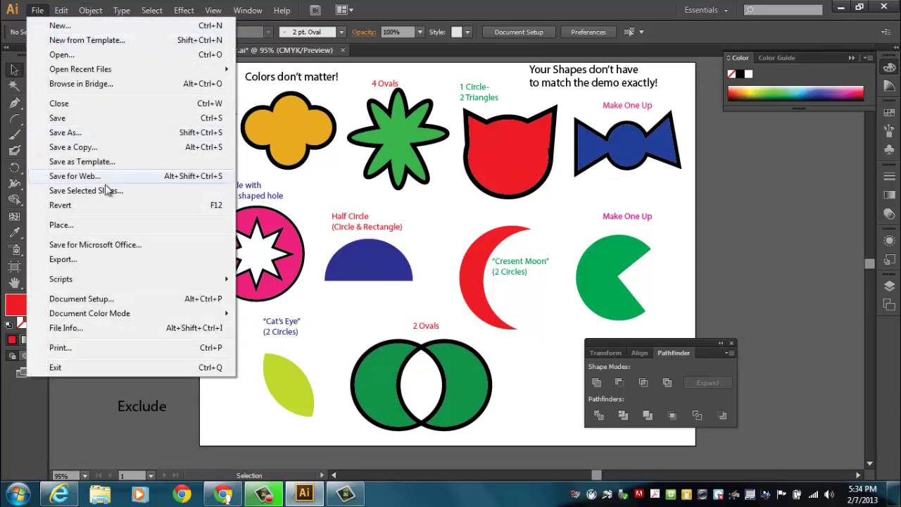
click(75, 134)
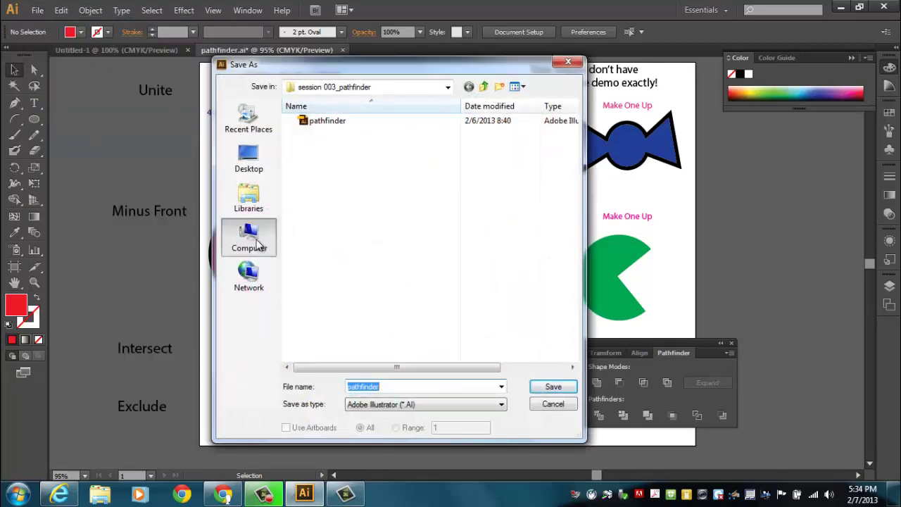
click(253, 239)
double_click(373, 271)
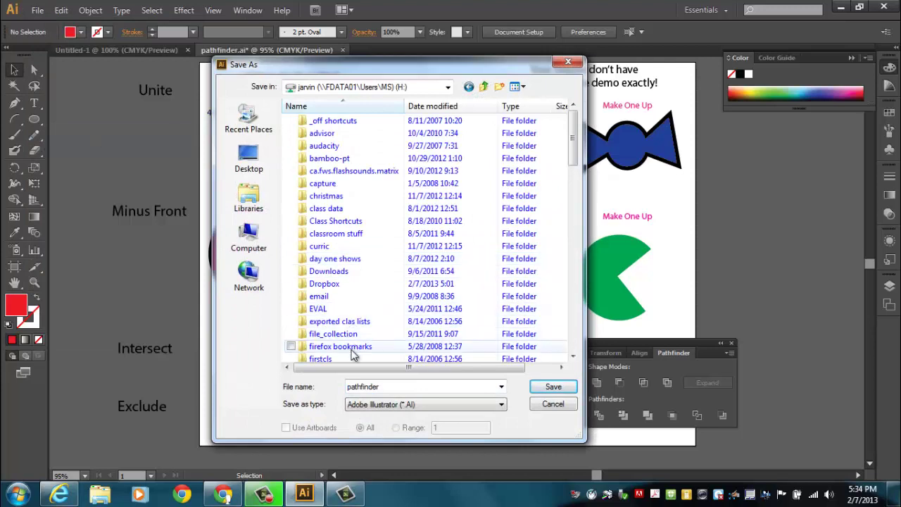
double_click(336, 285)
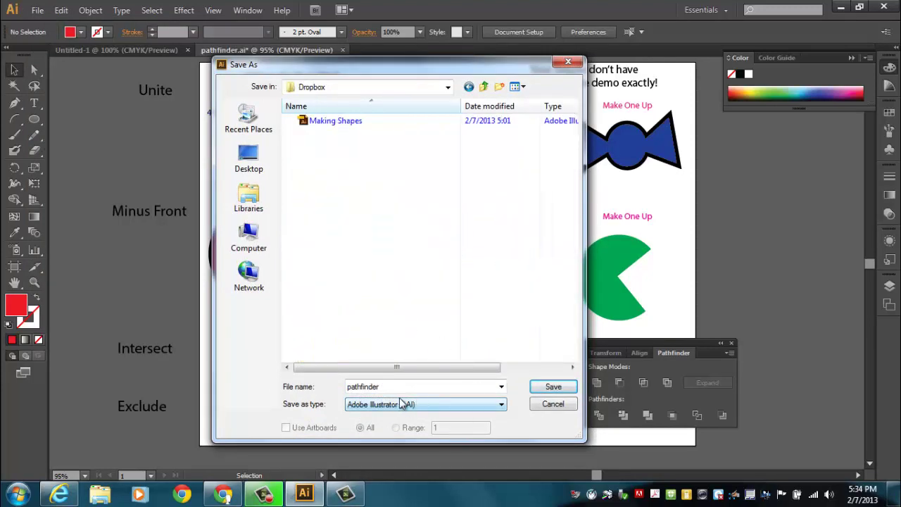
click(538, 388)
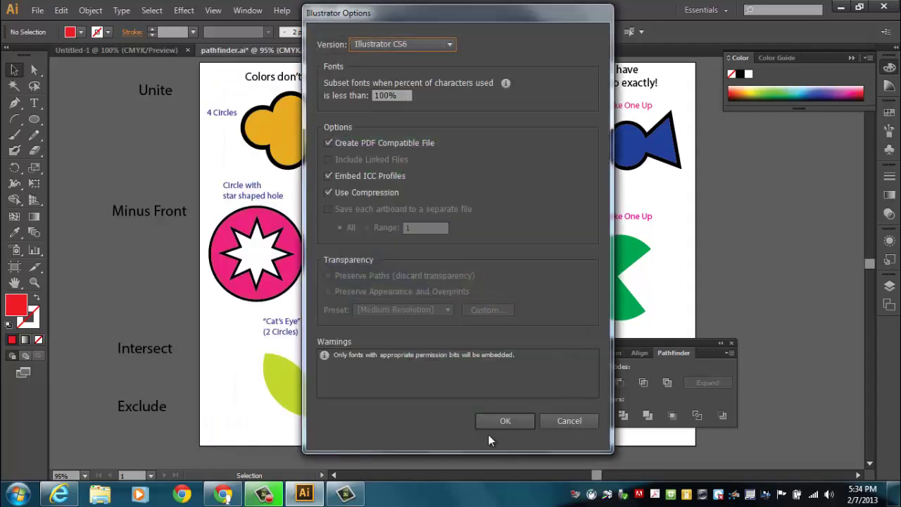
click(504, 421)
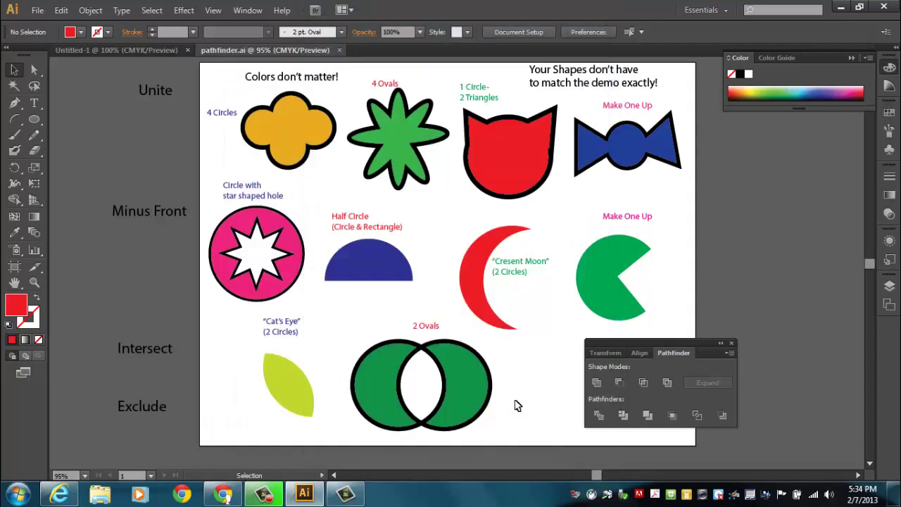